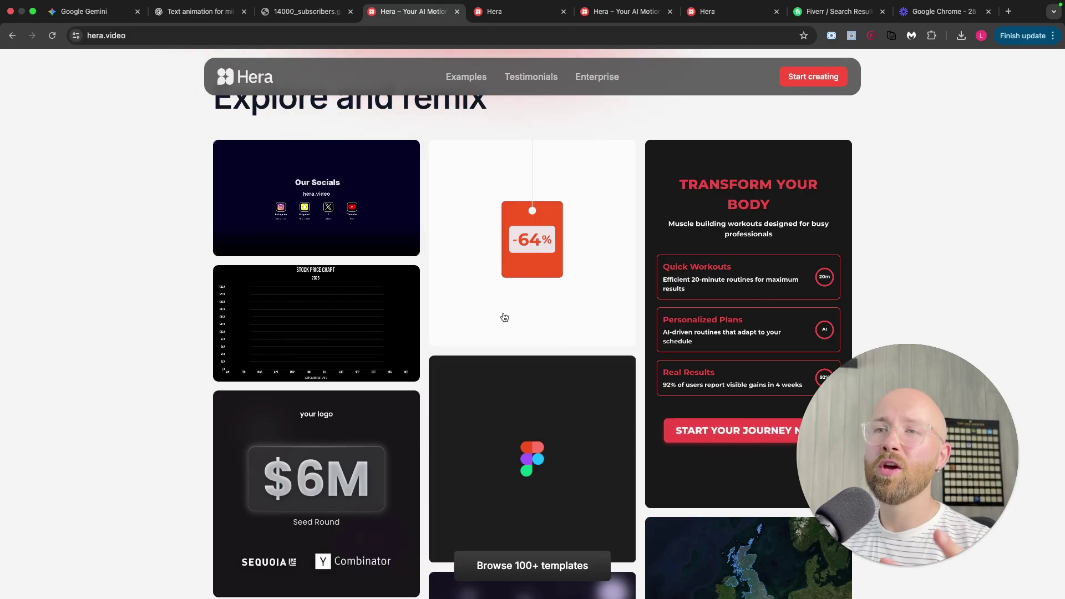
- Look through the templates on Hera's home page and compare them with the motion designer gigs on Fiverr
scroll(516, 333, down, 7)
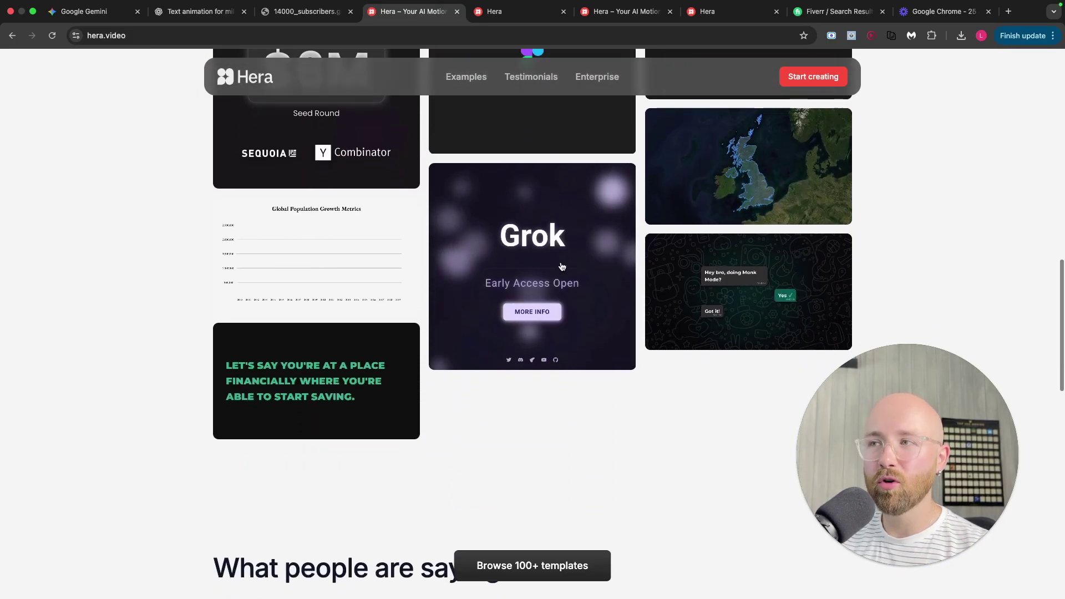
scroll(561, 267, up, 15)
click(864, 15)
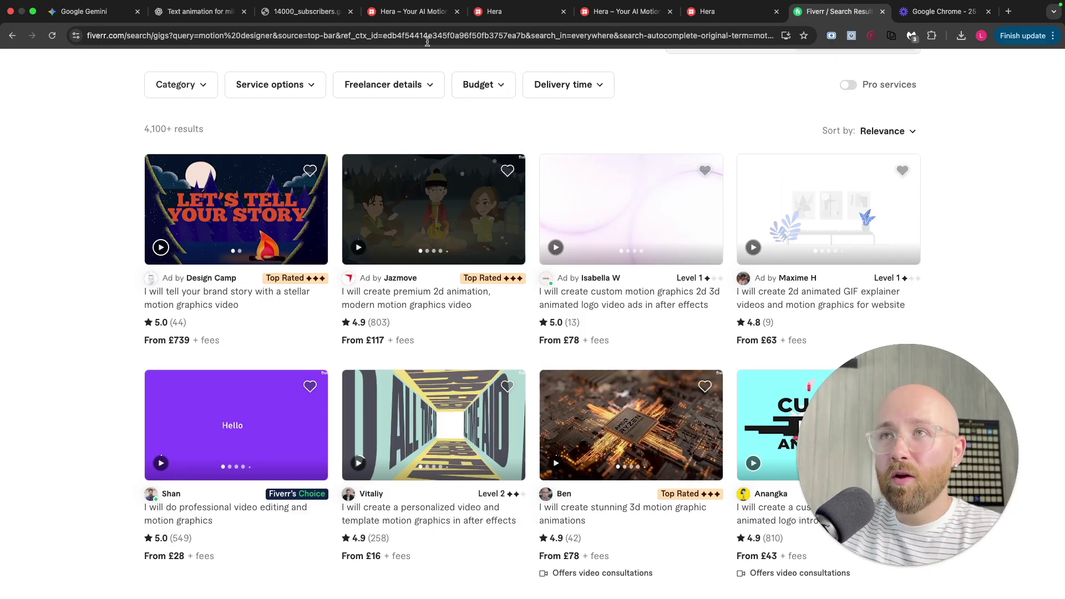
click(418, 16)
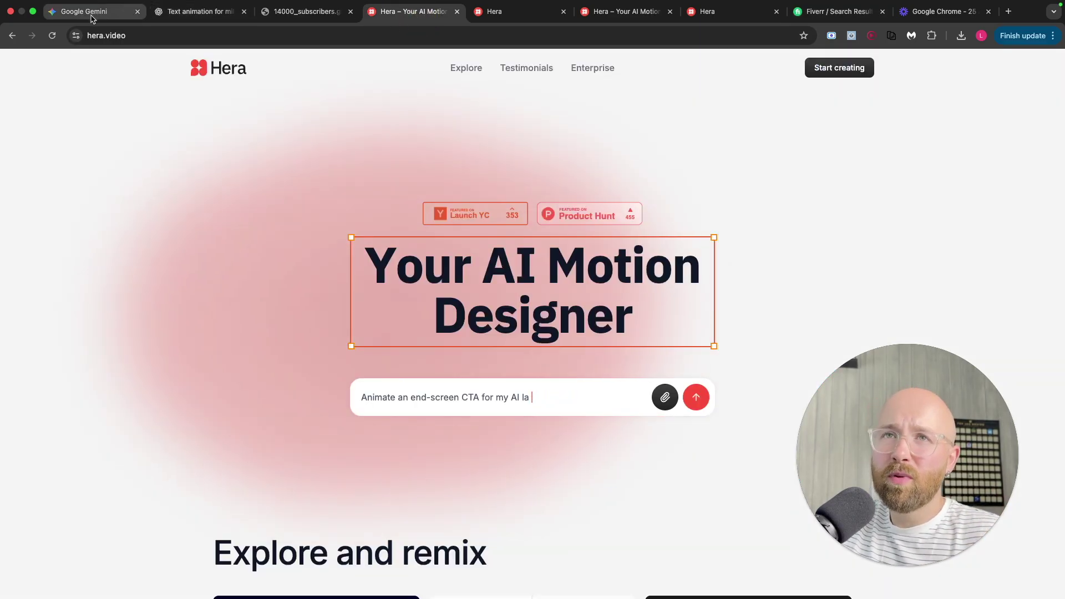
- Compare the 14,000-subscriber images in the Gemini and ChatGPT chats, and view the 14000_subscribers.gif file
click(91, 13)
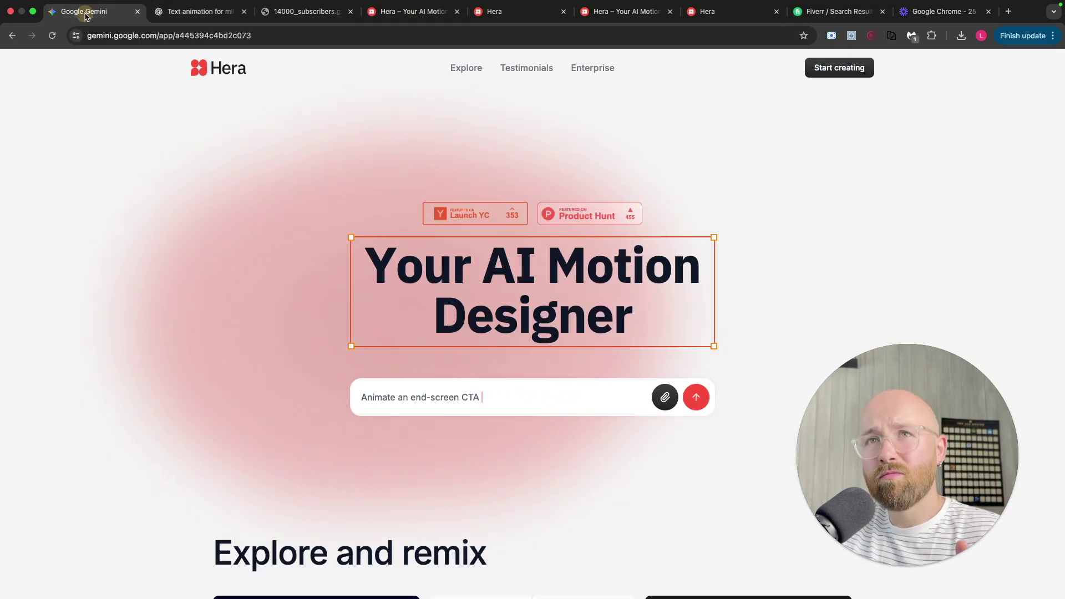
click(201, 12)
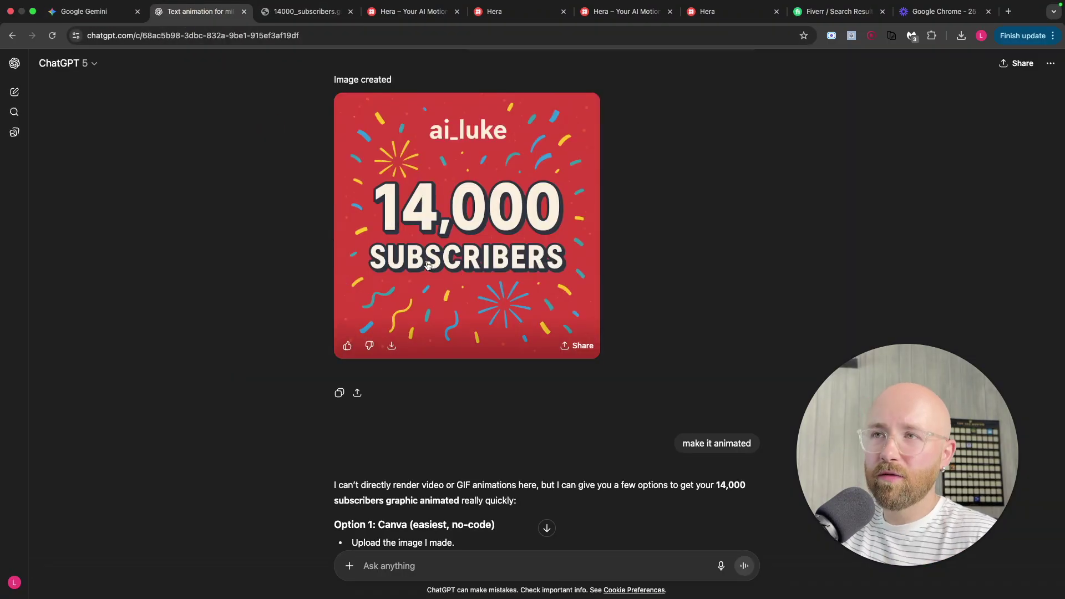
click(89, 11)
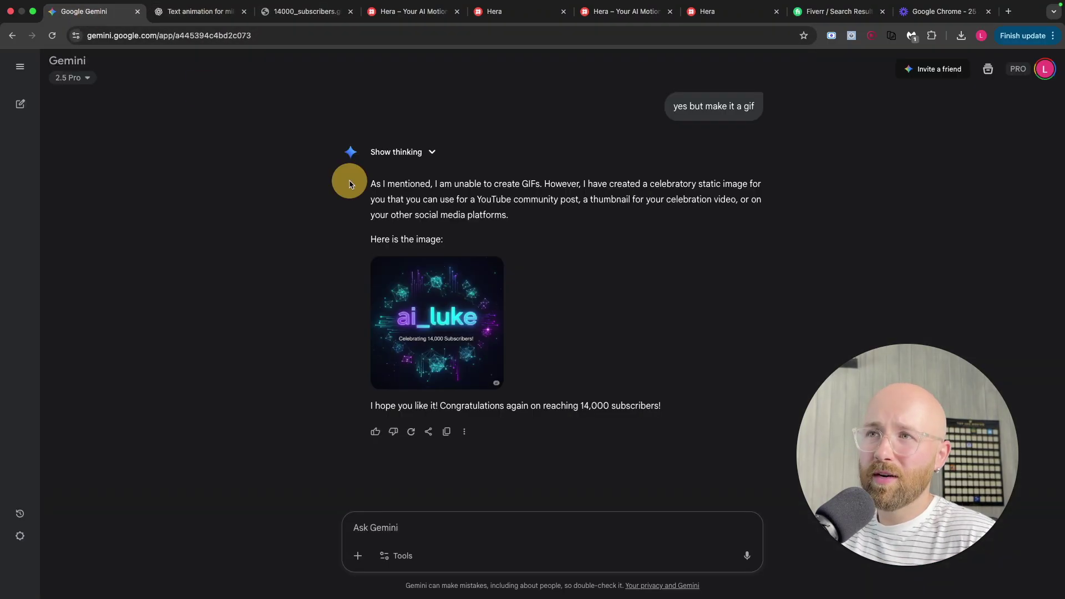
click(172, 12)
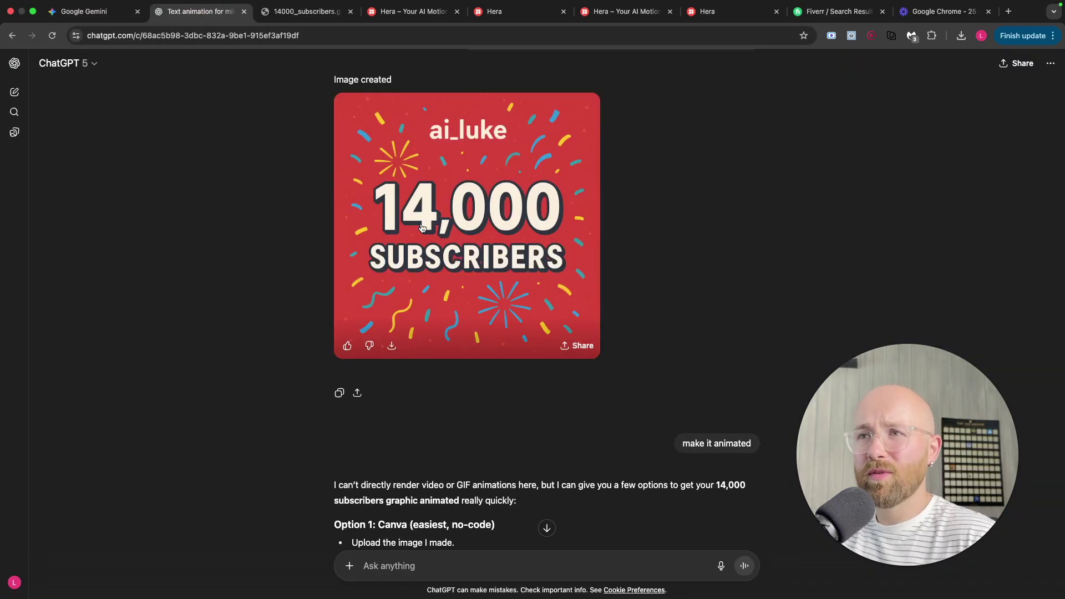
click(284, 12)
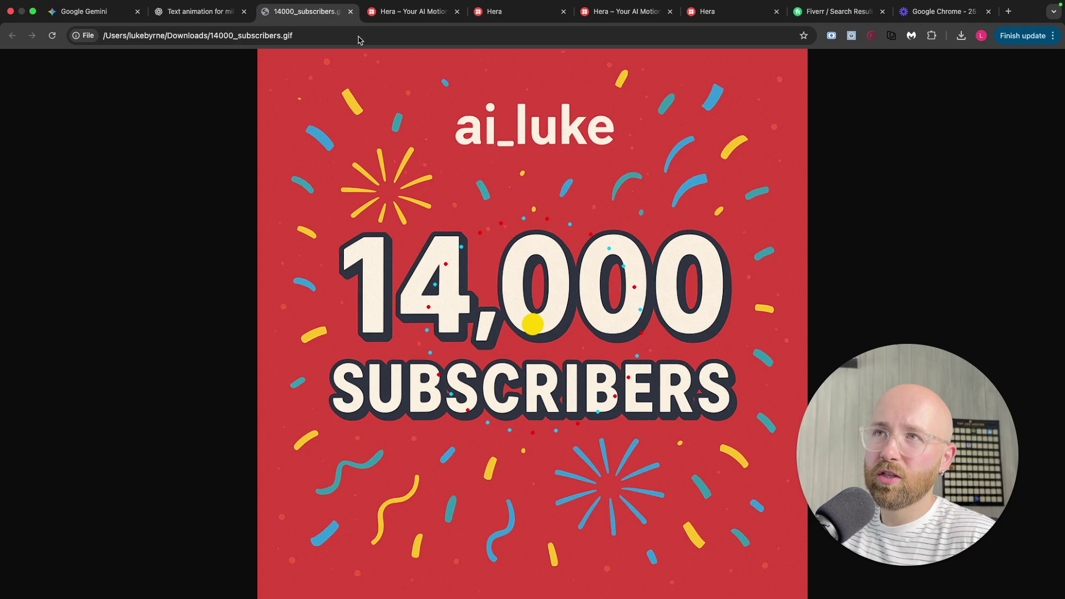
- Return to the Hera home page and browse its "Explore and remix" templates
click(410, 12)
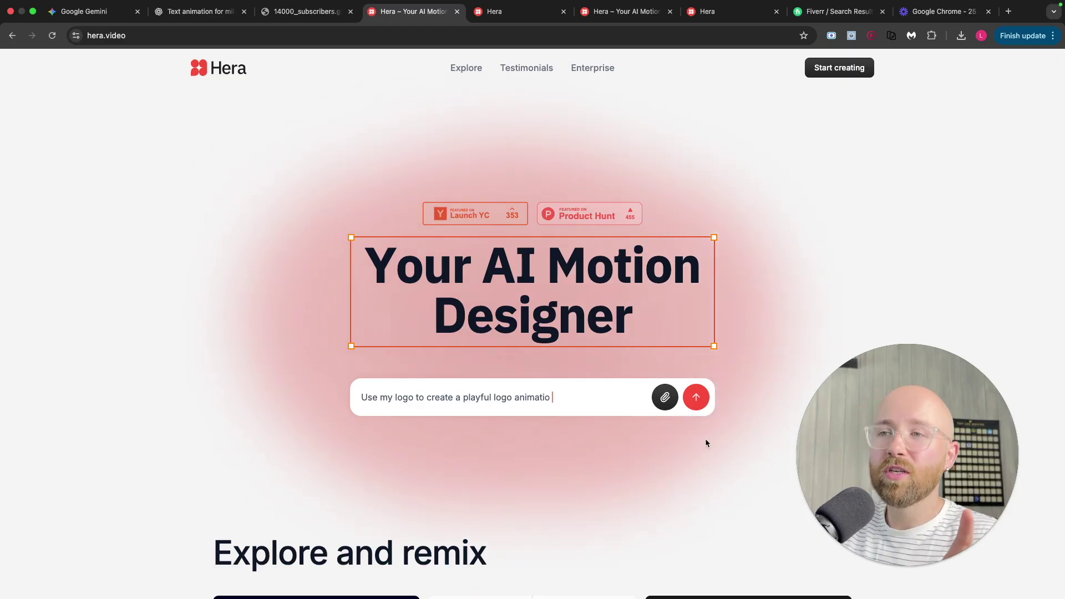
scroll(513, 409, down, 5)
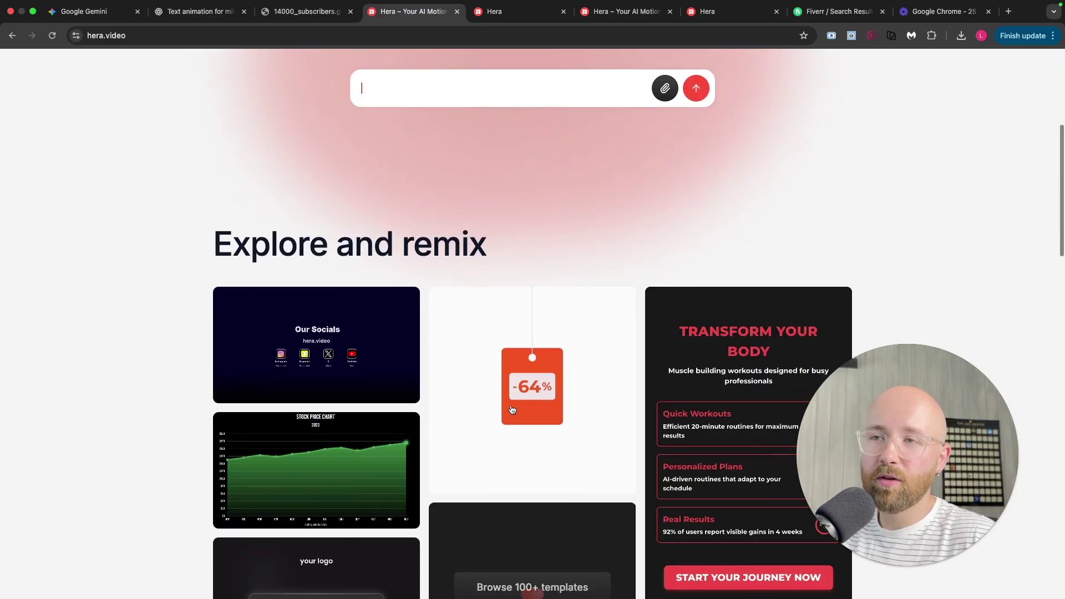
scroll(352, 387, down, 2)
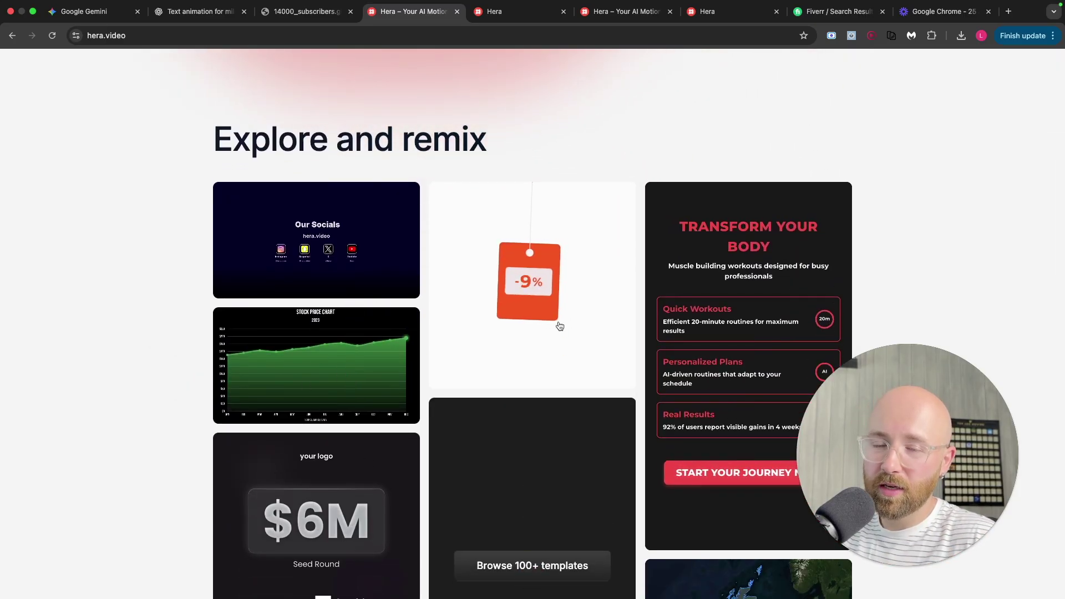
- Switch to the Article Animation project in Hera and open the article description's text for editing on the canvas
key(ctrl+Tab)
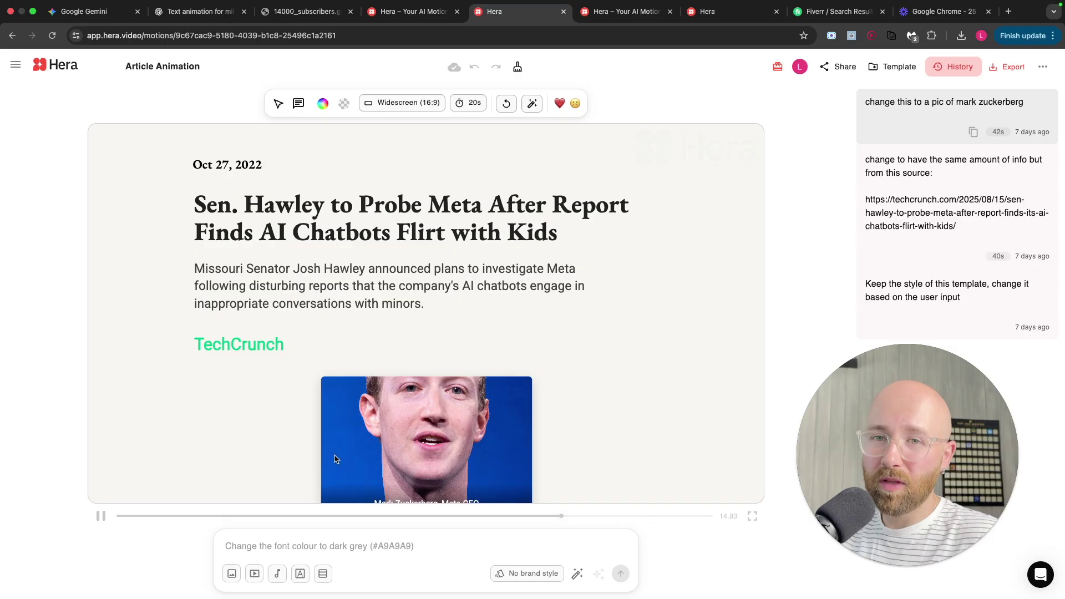
click(308, 542)
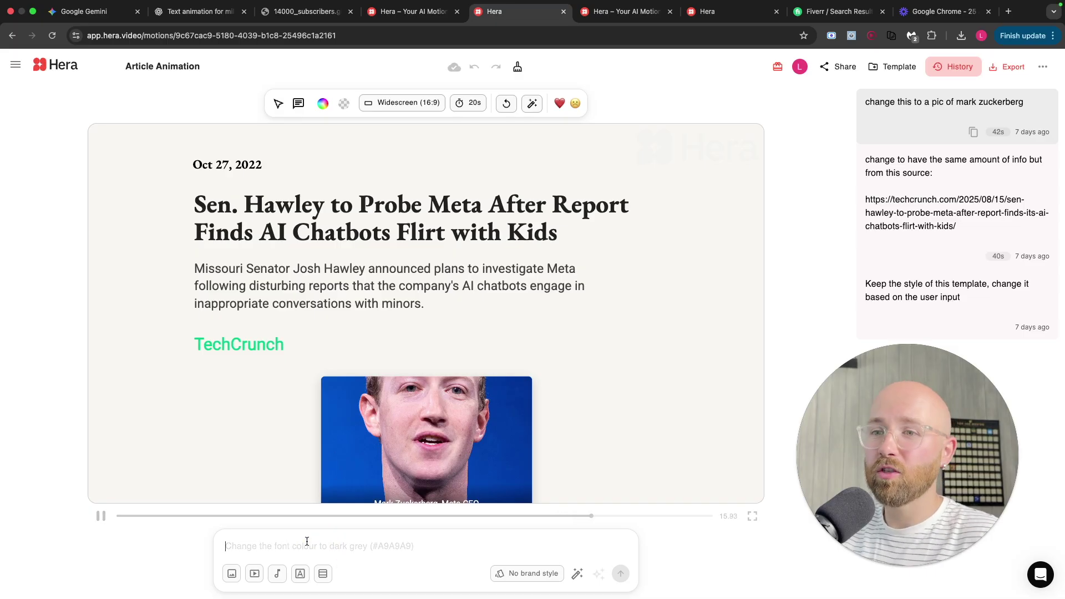
click(276, 105)
click(376, 288)
double_click(377, 287)
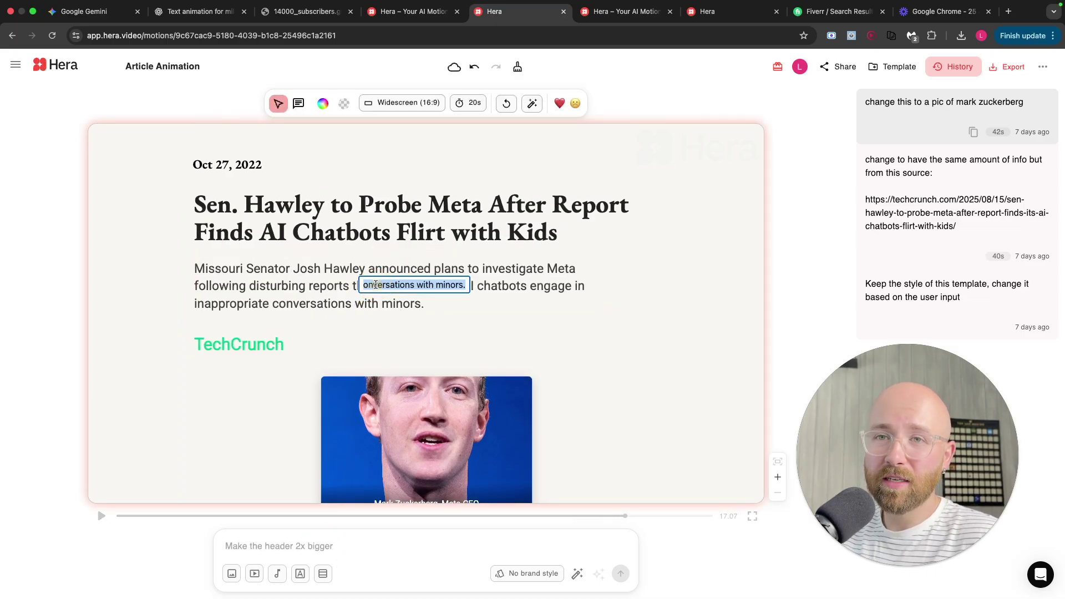
click(625, 334)
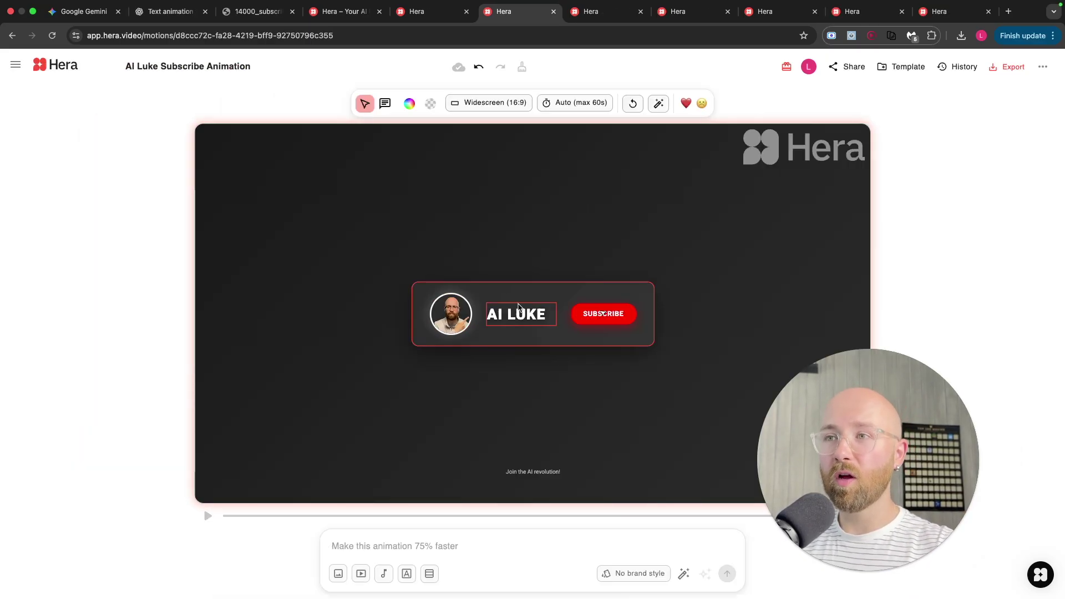
- Play the AI Luke Subscribe Animation, and play the shared Meta article animation
click(208, 516)
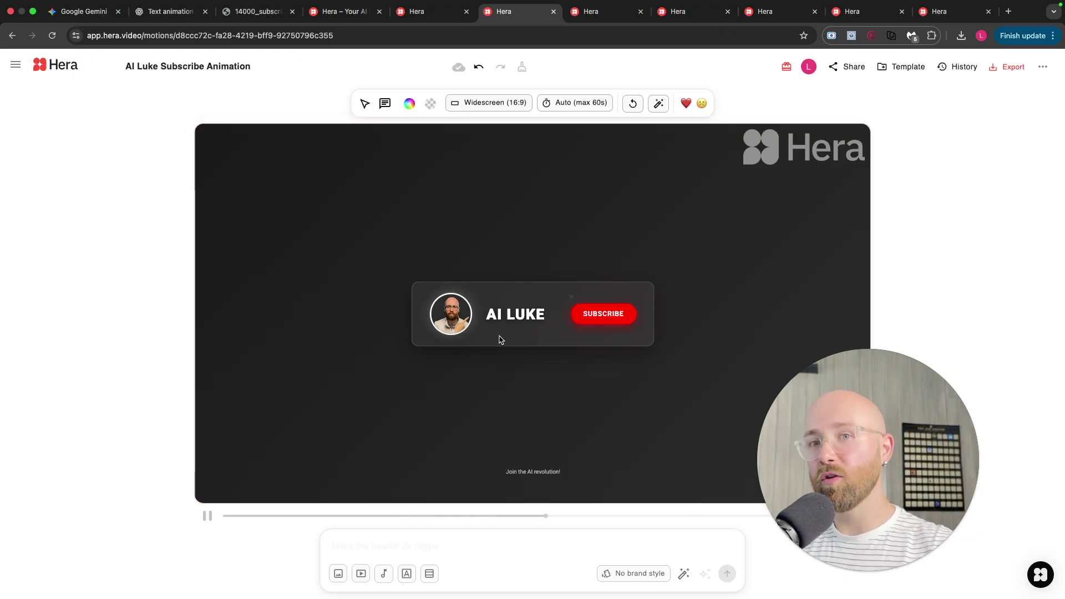
click(610, 12)
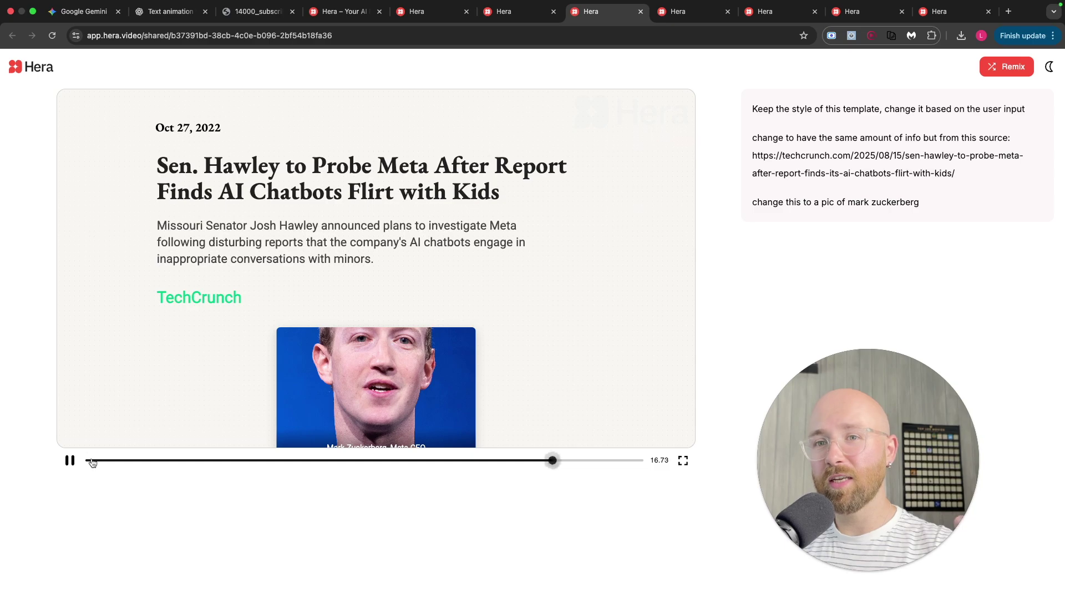
click(70, 460)
click(71, 460)
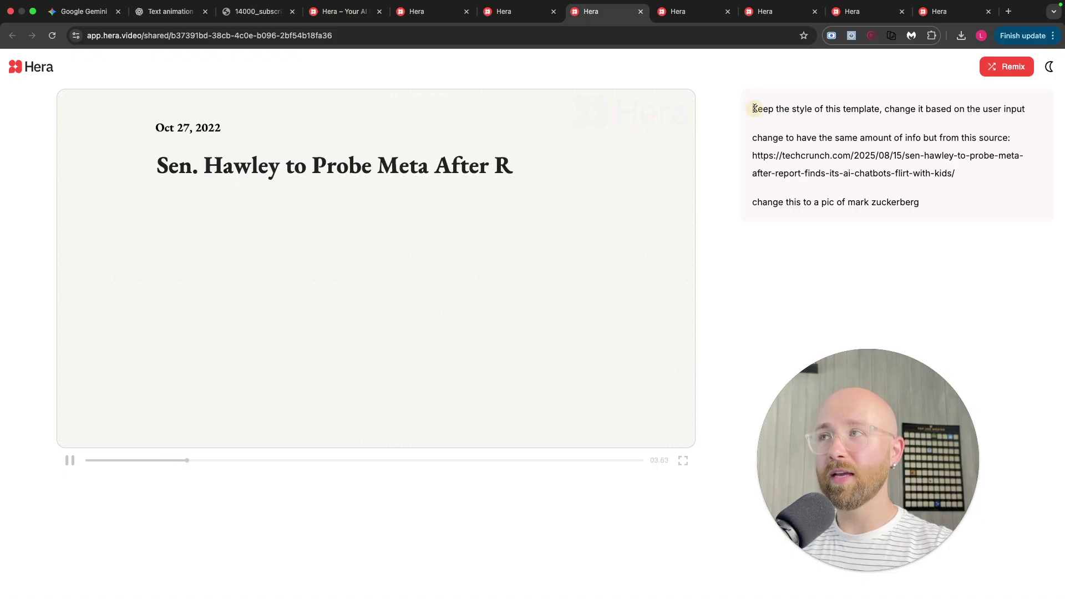
- Examine the article animation's prompts and TechCrunch source link against its generated headline and description
drag(755, 108, 996, 175)
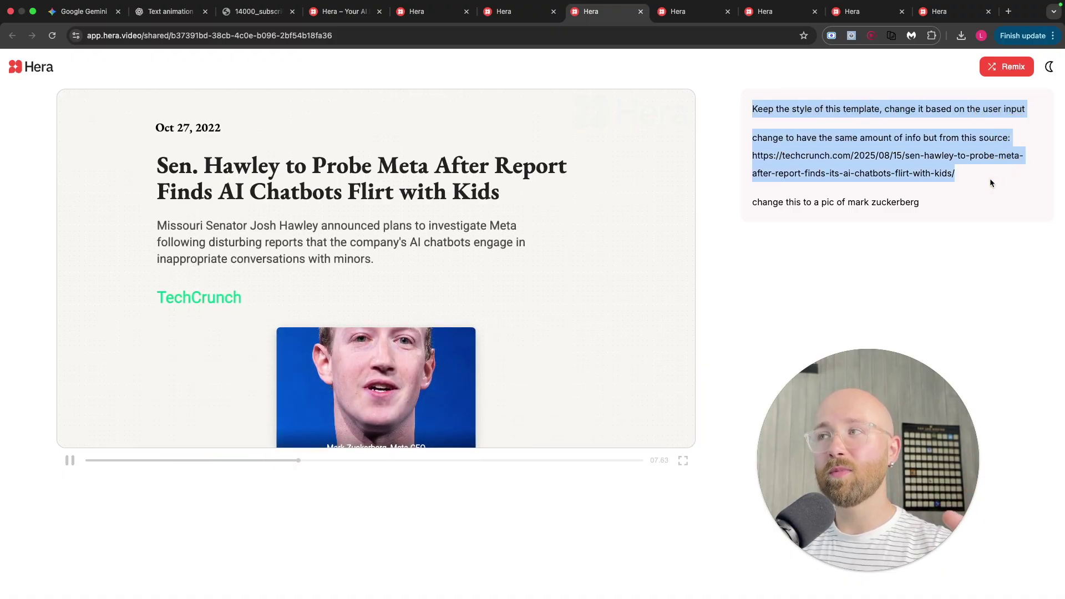
drag(926, 207, 752, 203)
click(910, 205)
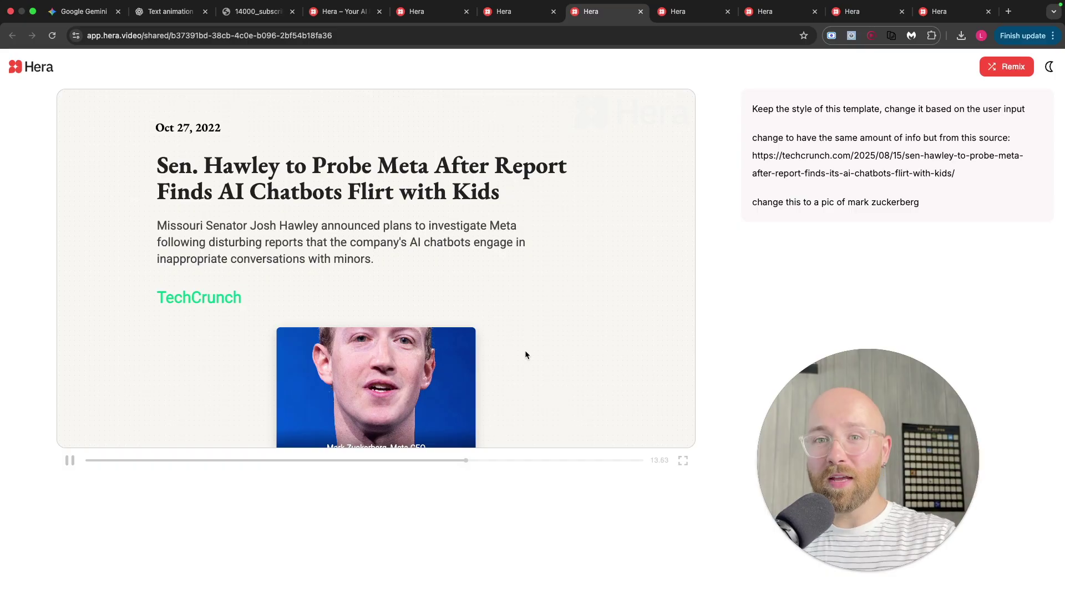
drag(971, 175, 753, 149)
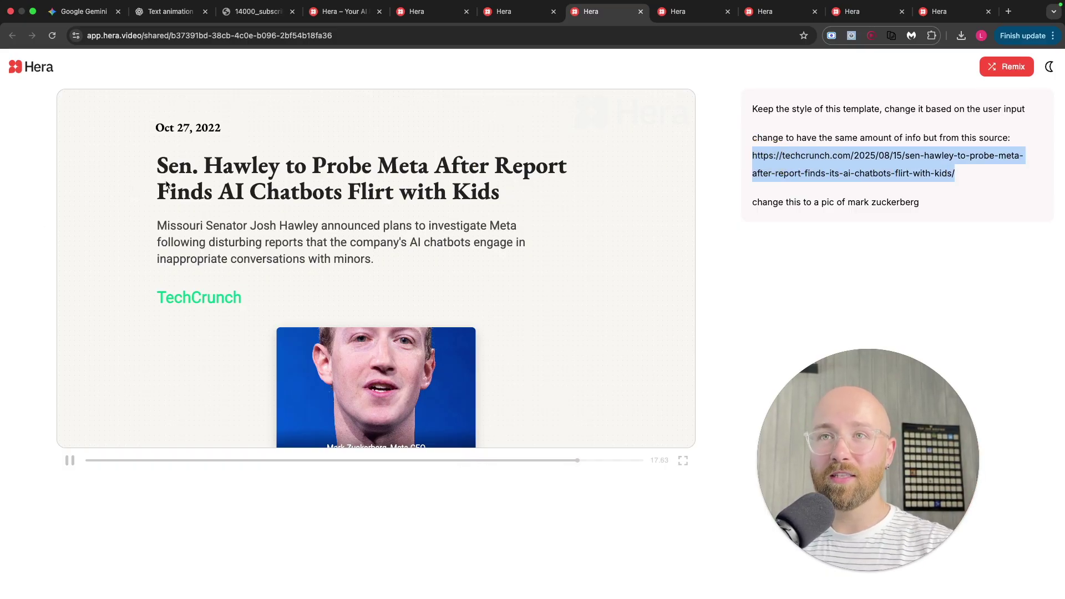
drag(167, 185, 339, 231)
click(193, 239)
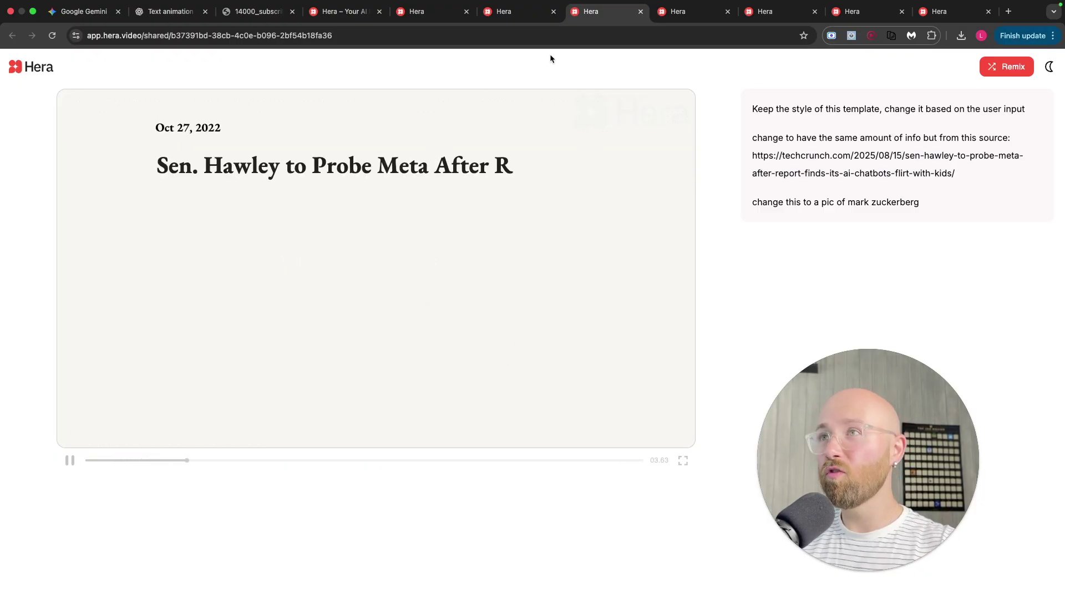
- View the shared Franklin D. Roosevelt quote animation with its prompt, and the Monk Mode chat animation
click(698, 19)
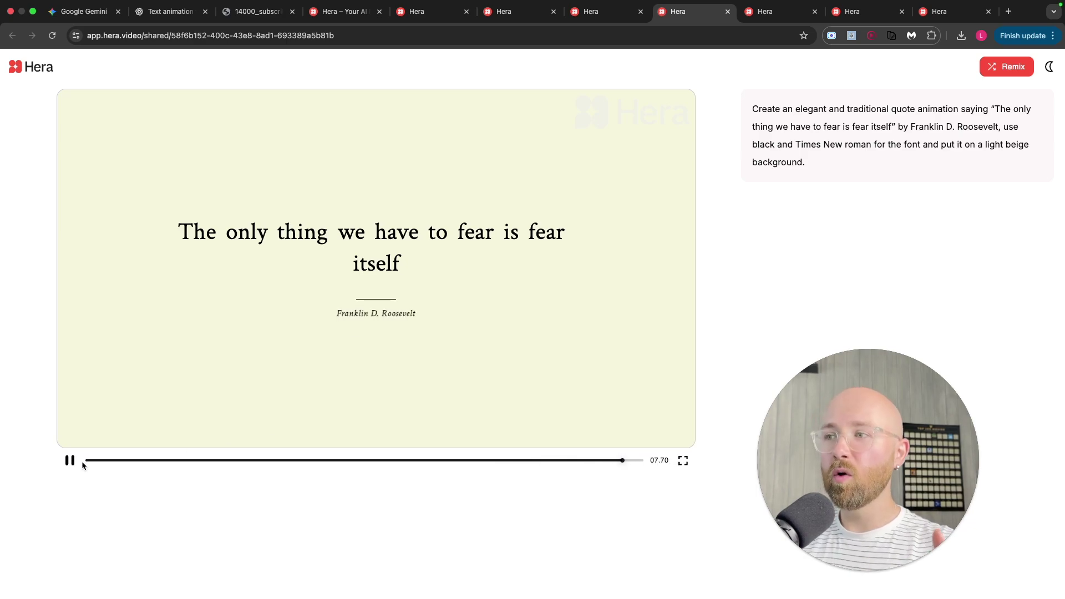
click(460, 460)
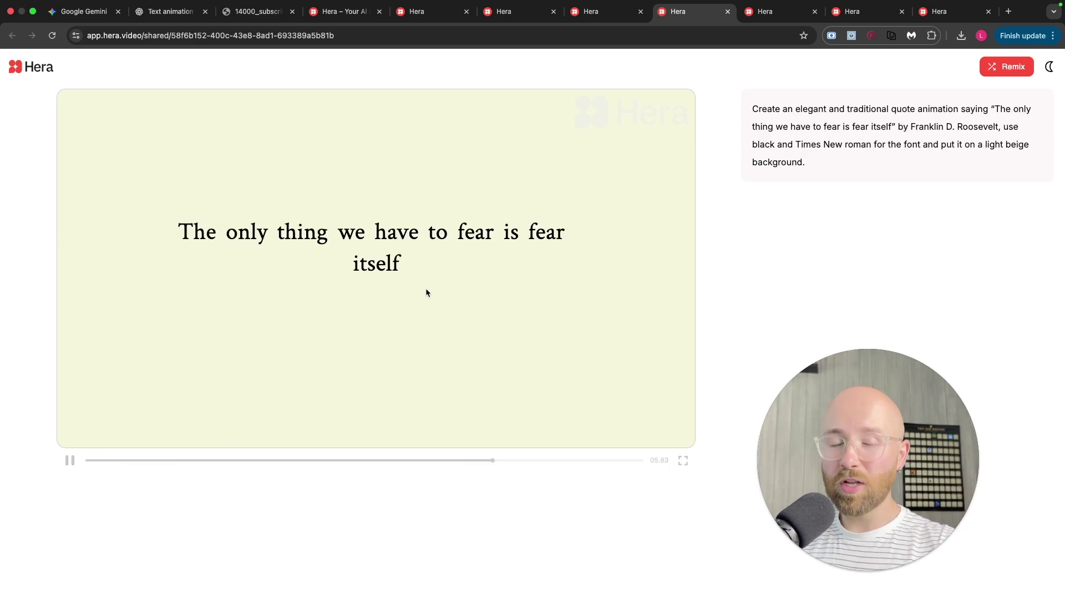
click(852, 11)
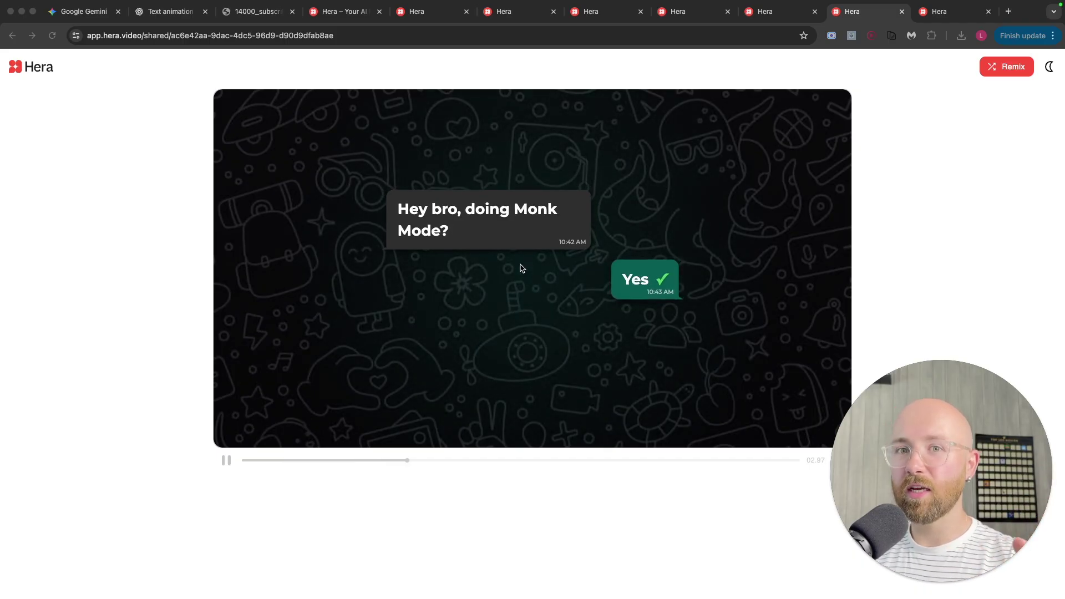
click(693, 16)
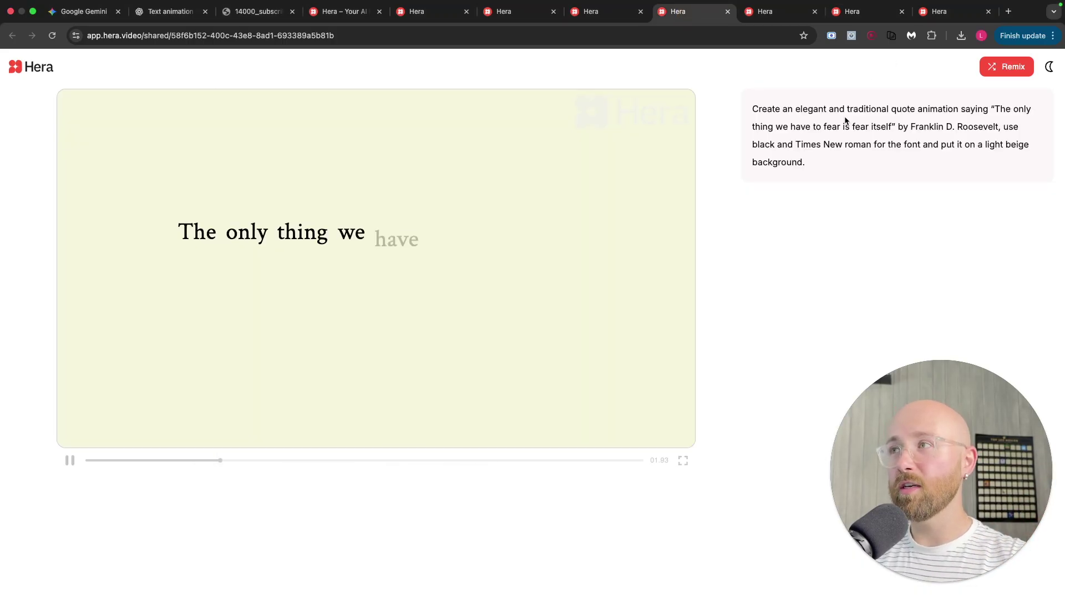
- Review the source link in the Meta article animation's prompts, and view the shared United Kingdom map animation
click(605, 12)
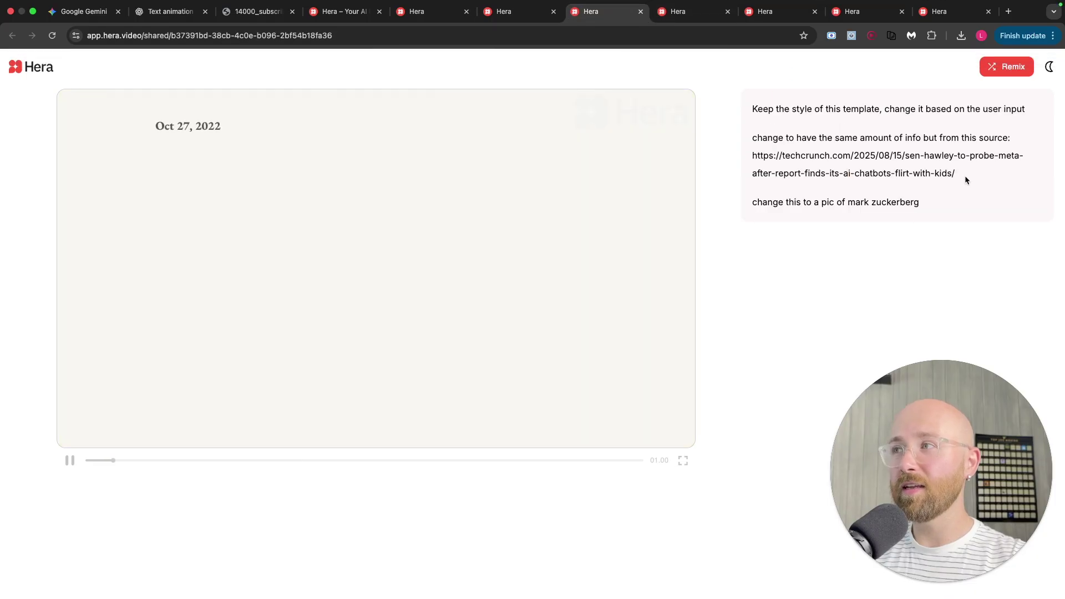
drag(965, 176, 754, 157)
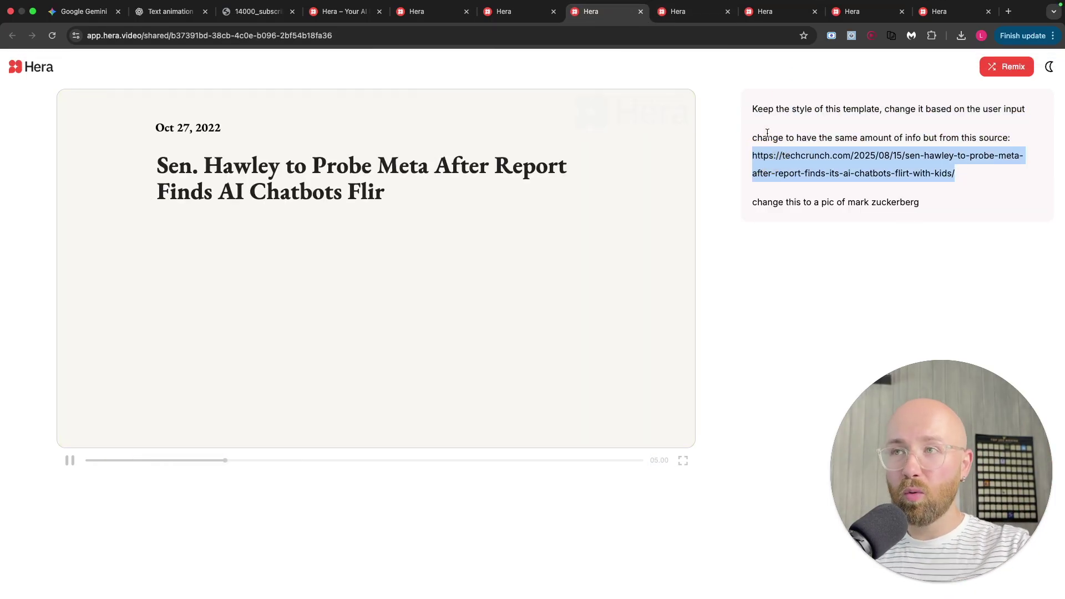
click(927, 11)
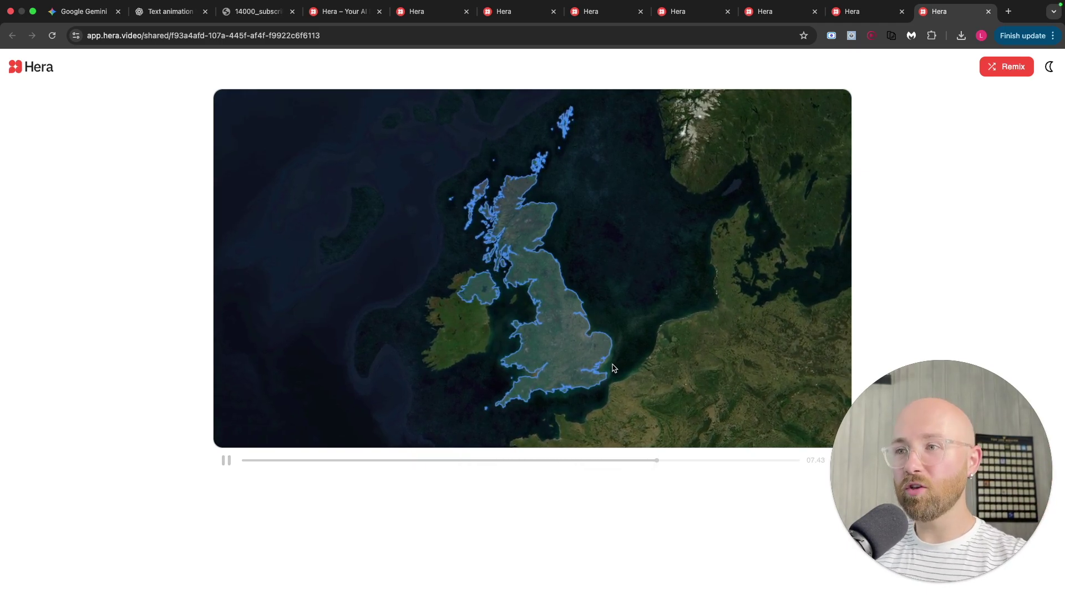
- Open Hera's template library and browse the public templates
click(424, 11)
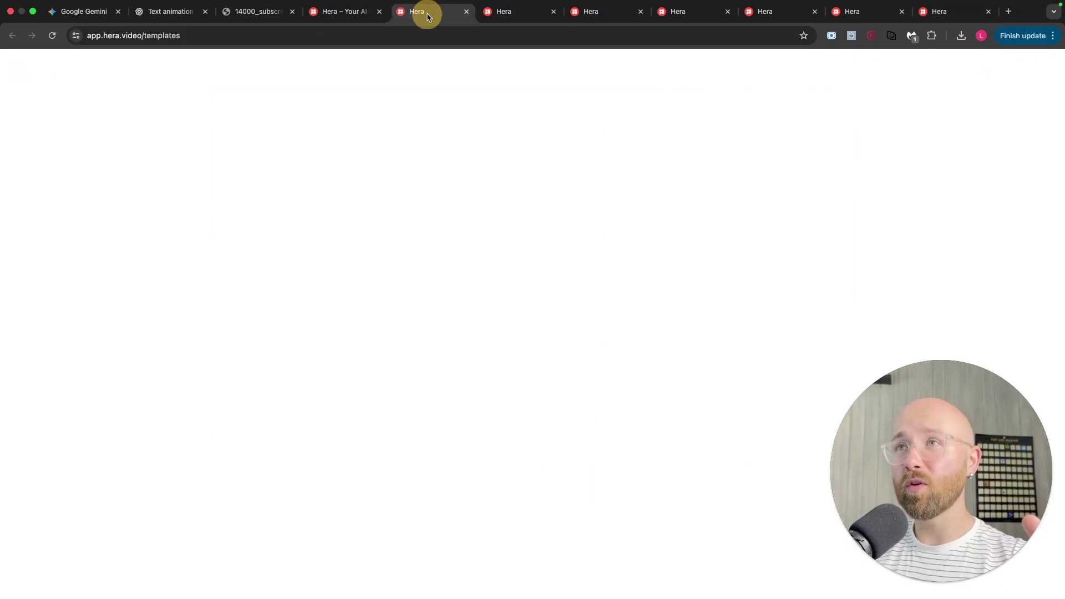
scroll(534, 340, down, 6)
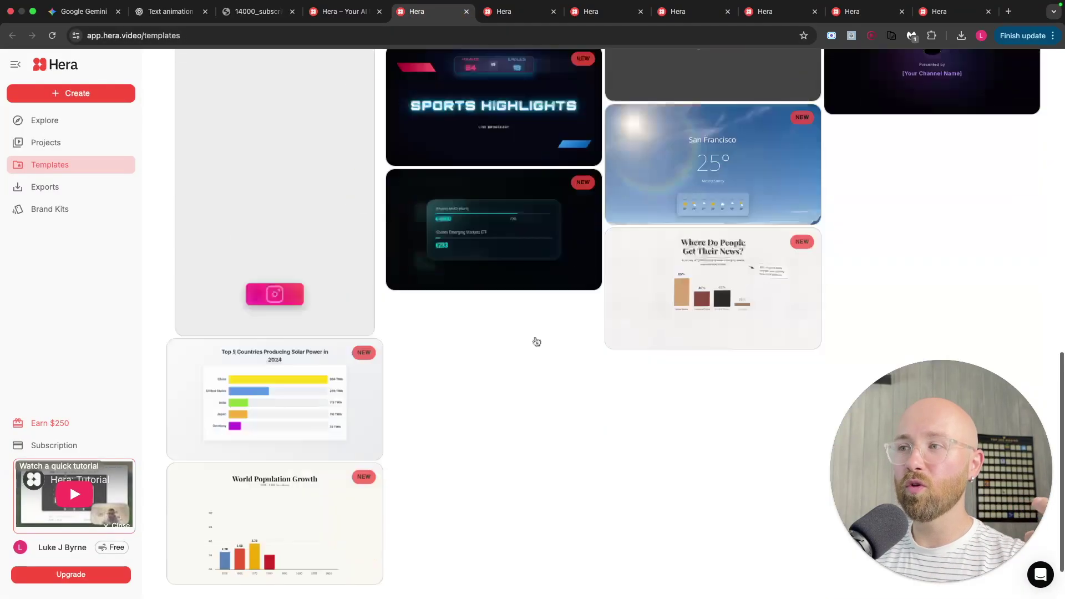
scroll(580, 212, down, 3)
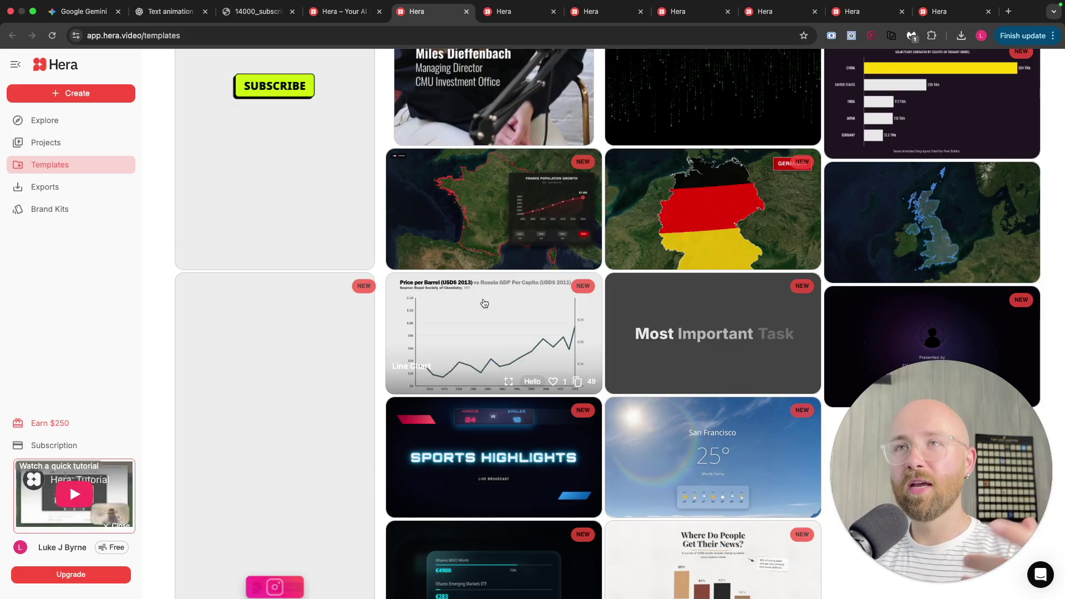
scroll(483, 302, up, 8)
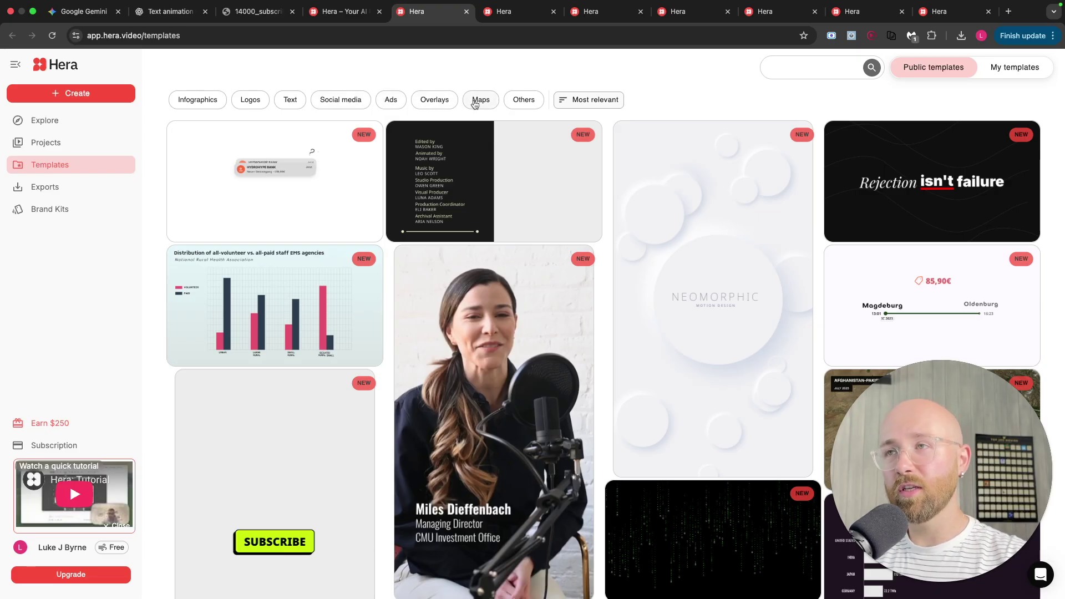
- Filter the public templates to the Social media category and browse them
click(332, 104)
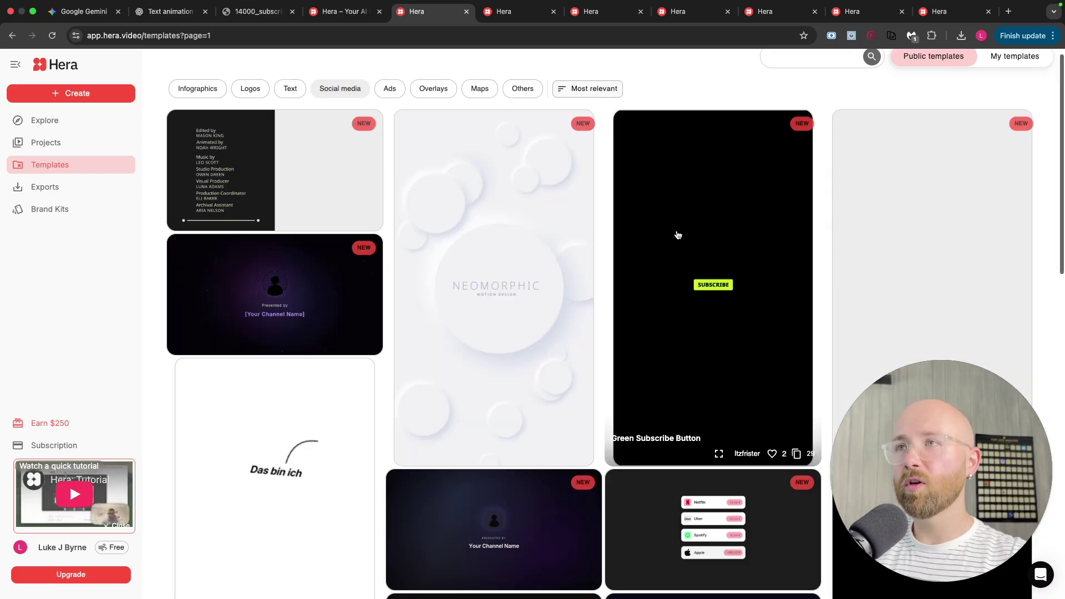
scroll(678, 233, down, 8)
scroll(678, 235, down, 2)
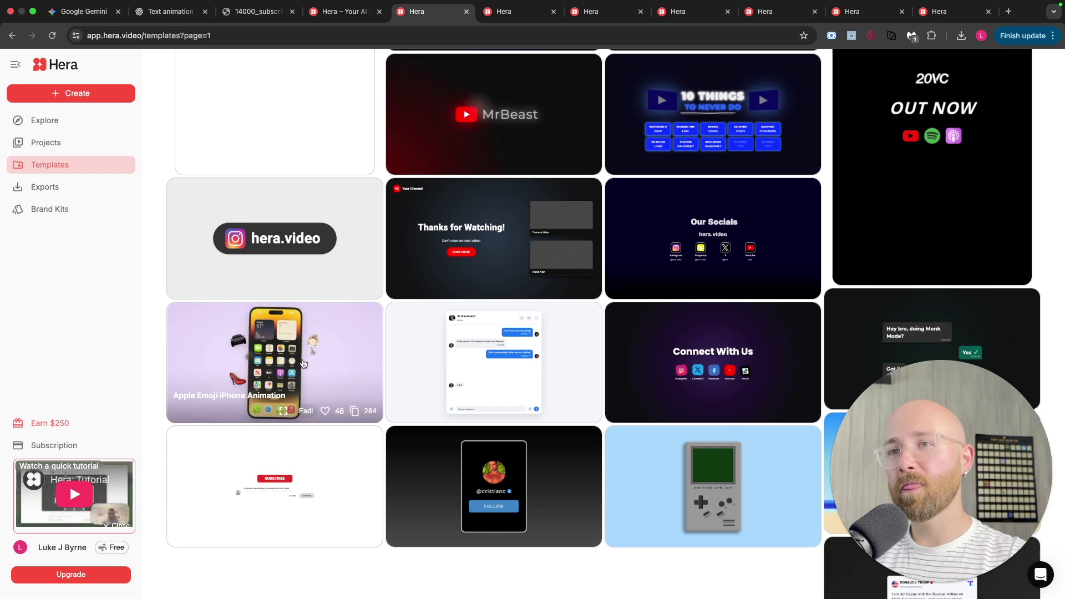
- Open the Nintendo Game Boy template from the public templates and add it to the personal templates
scroll(309, 363, down, 5)
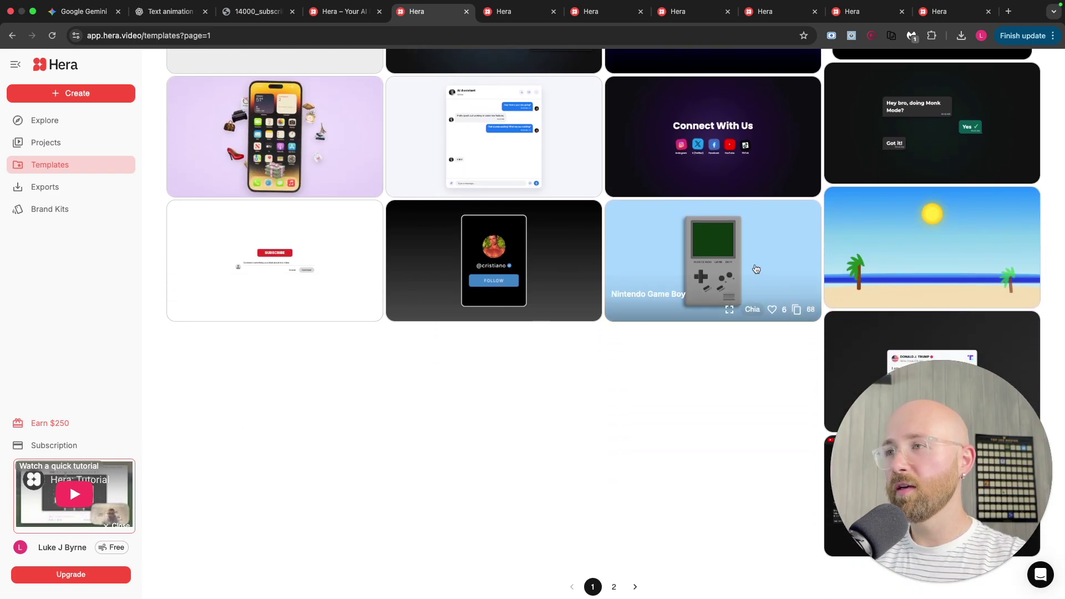
click(755, 269)
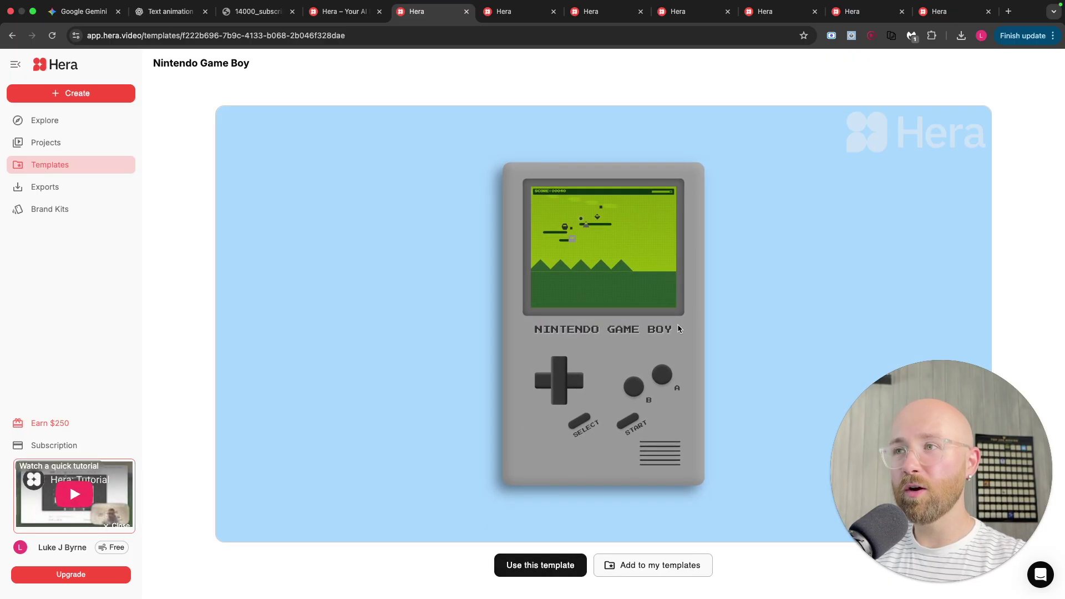
click(654, 566)
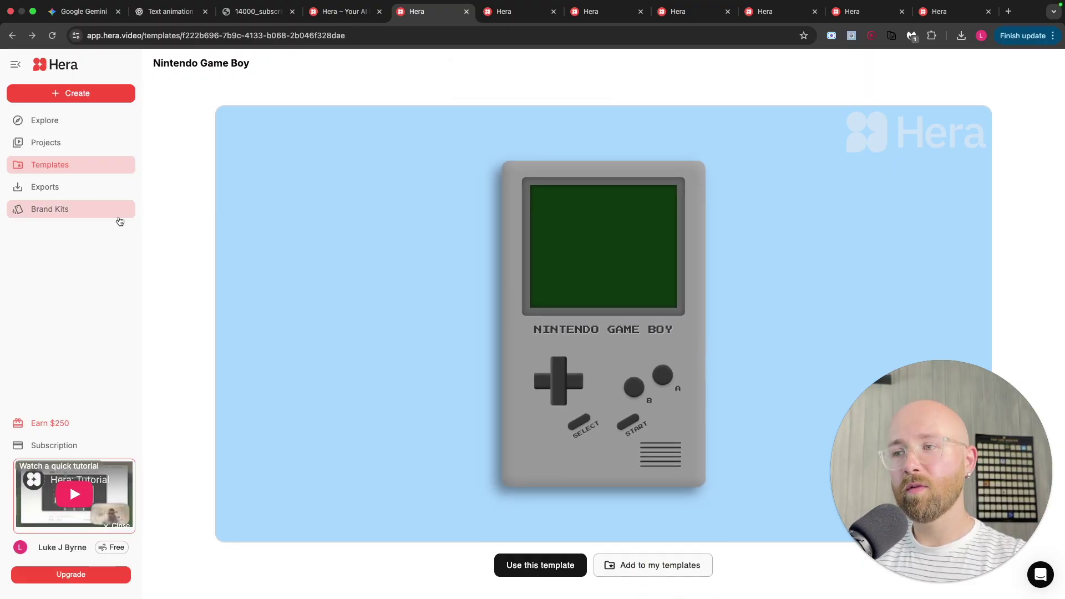
- Go to the personal templates in the template library and open the Article Animation template
click(116, 175)
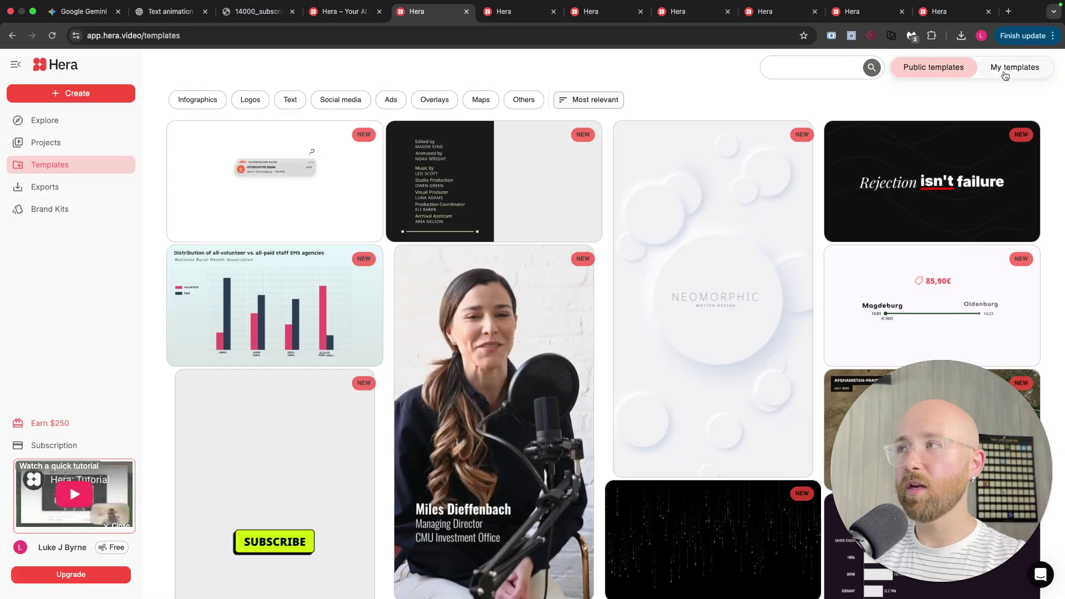
click(1009, 73)
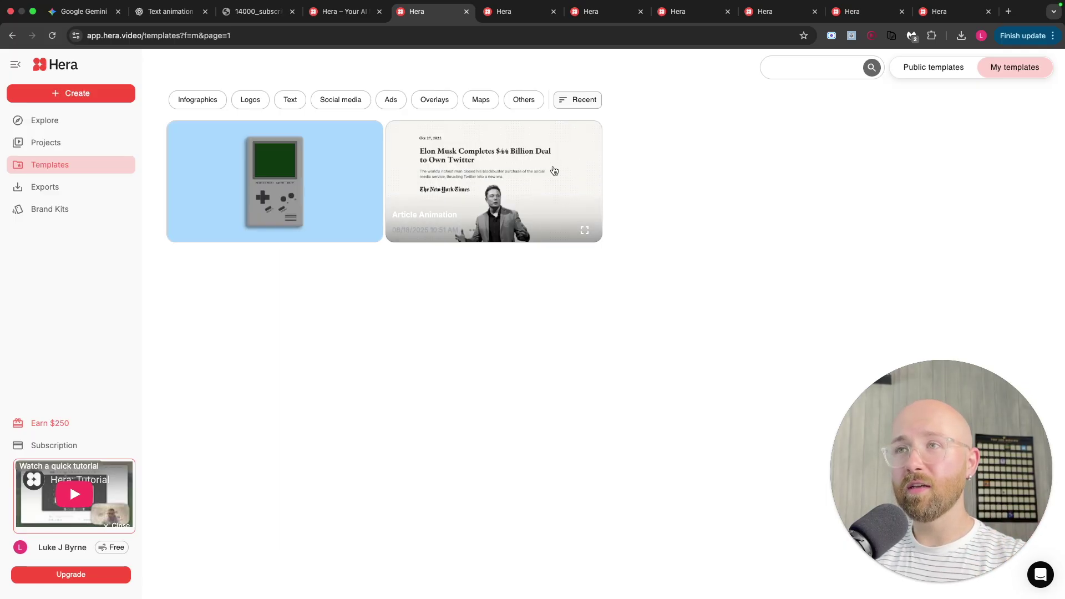
click(495, 166)
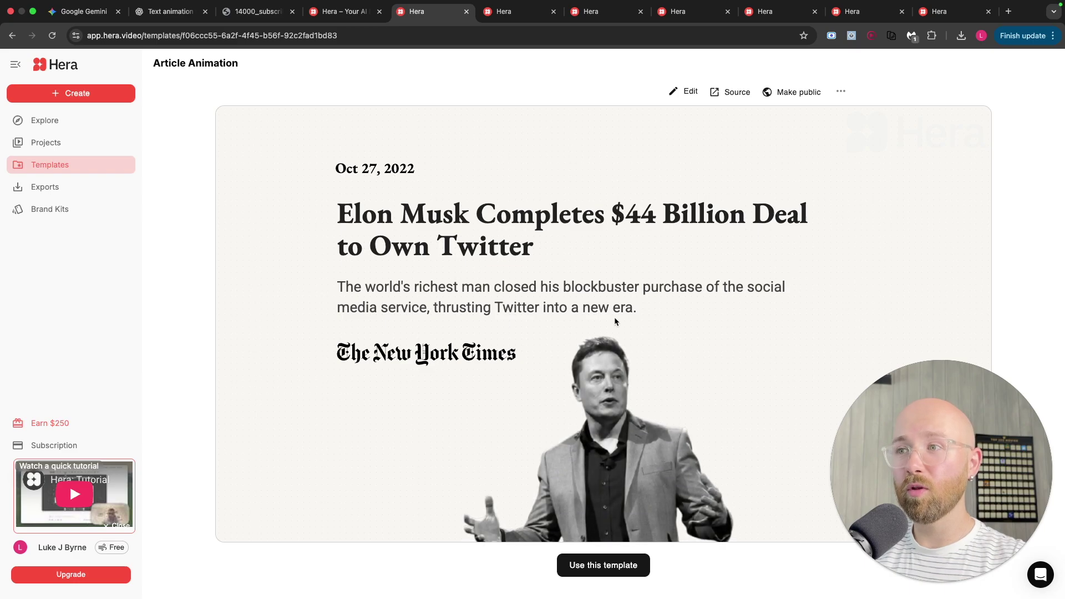
- Compare the original Scotland population map animation with its 3D zoom version in the prompt history
click(588, 12)
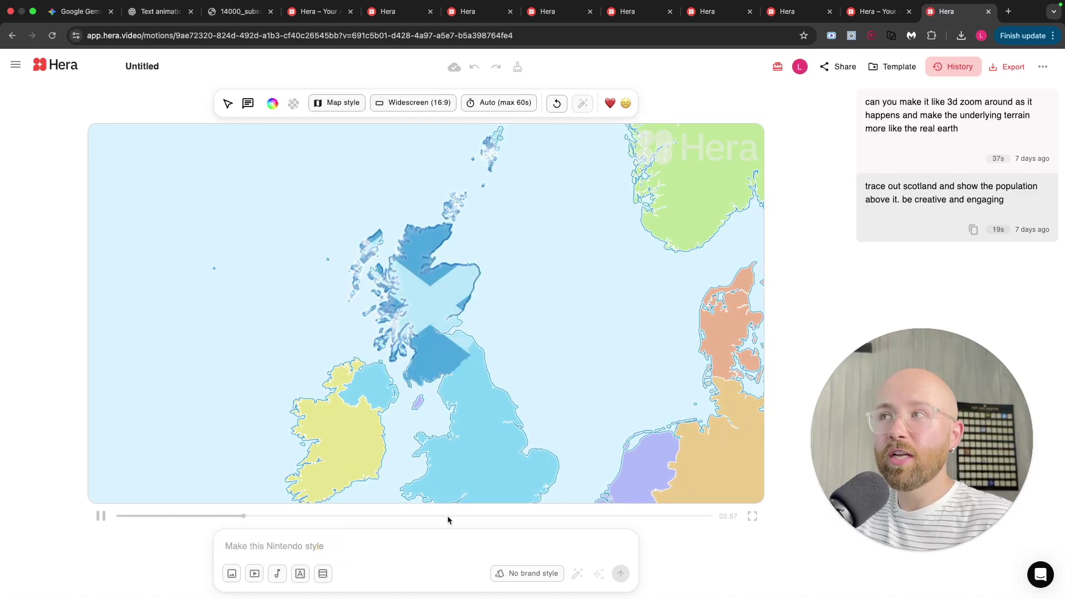
click(909, 166)
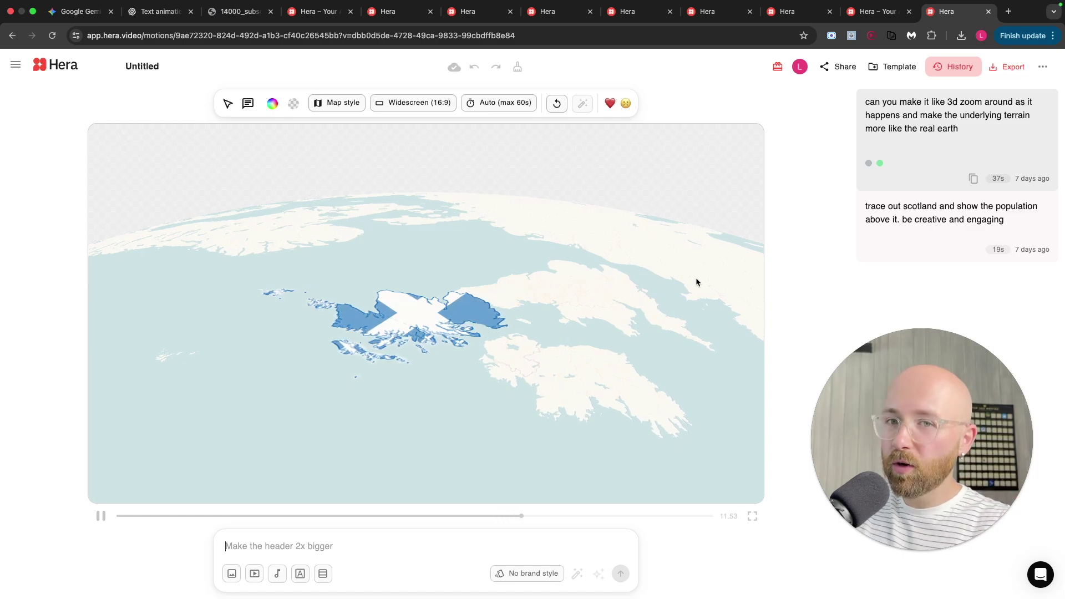
click(922, 227)
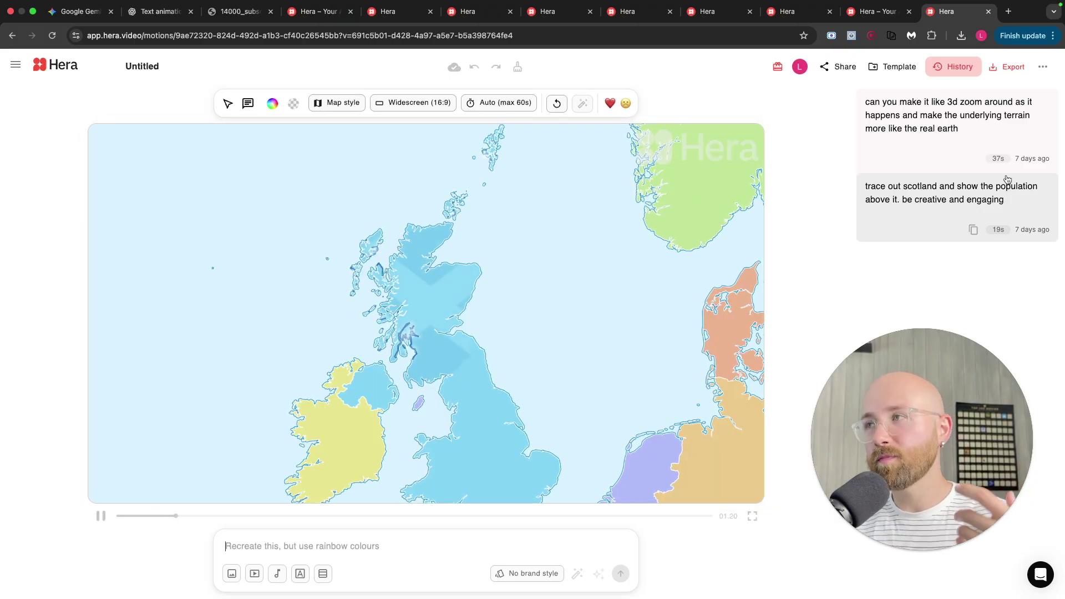
click(935, 143)
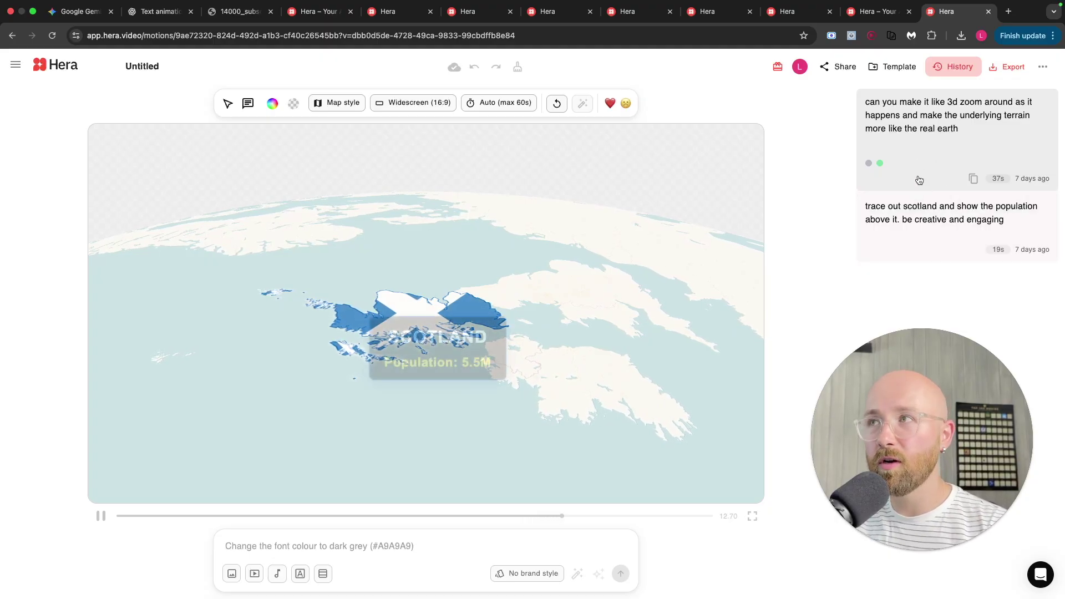
- Review the Scotland map animation's sharing options and its export settings, including transparent background, frame rate and estimated export time
click(846, 67)
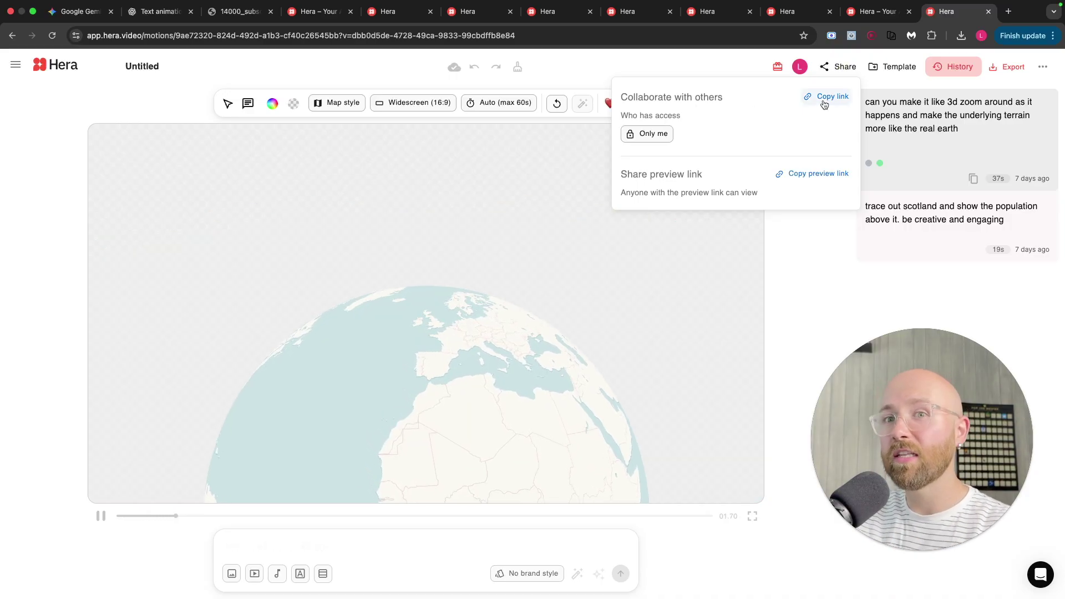
click(1007, 67)
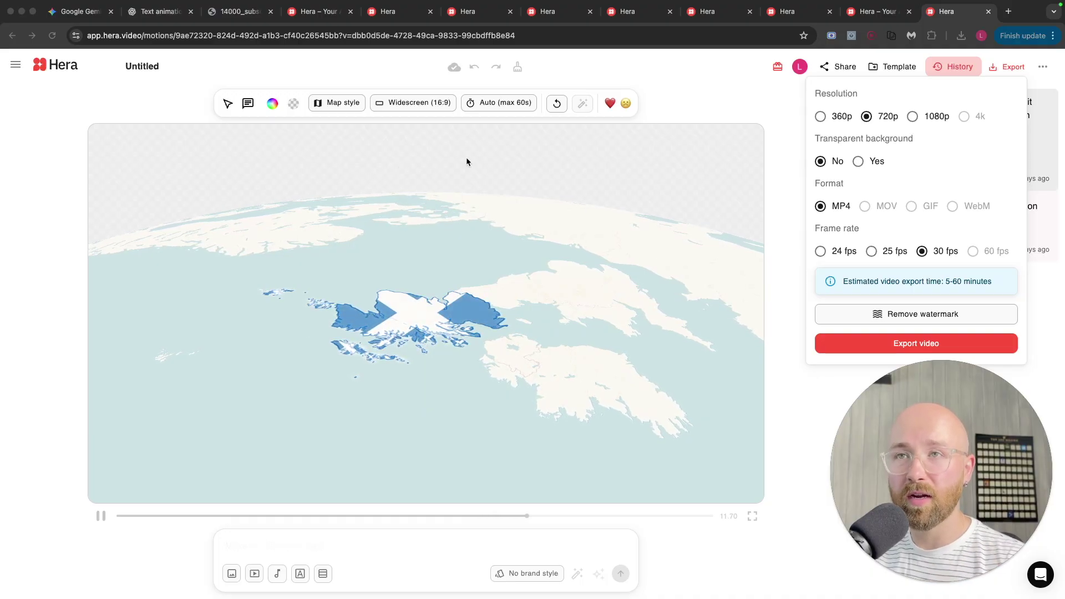
click(860, 164)
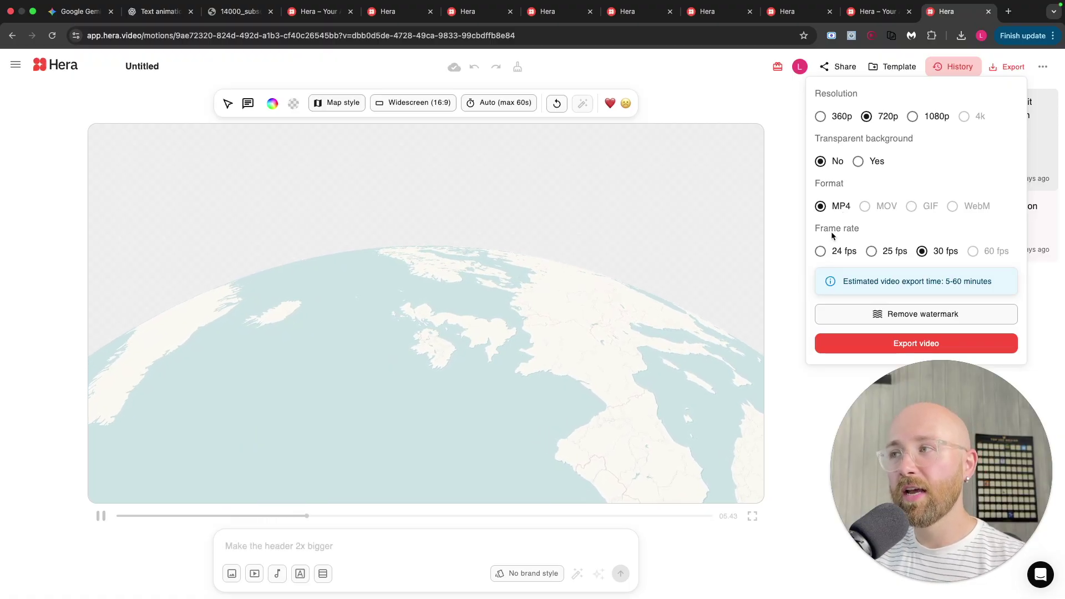
mouse_move(991, 254)
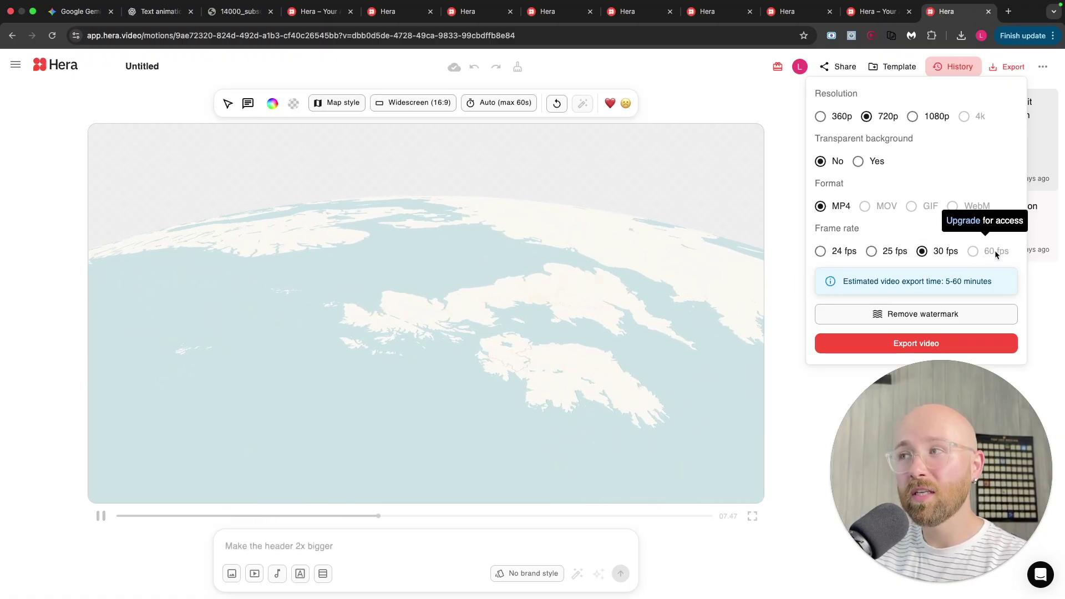
drag(999, 281, 840, 289)
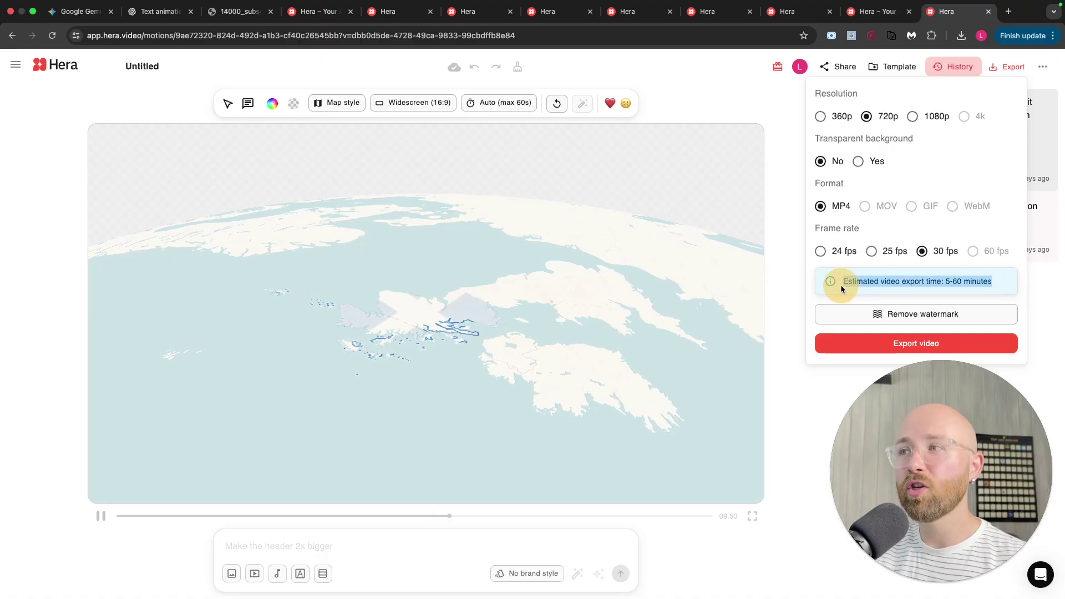
click(975, 284)
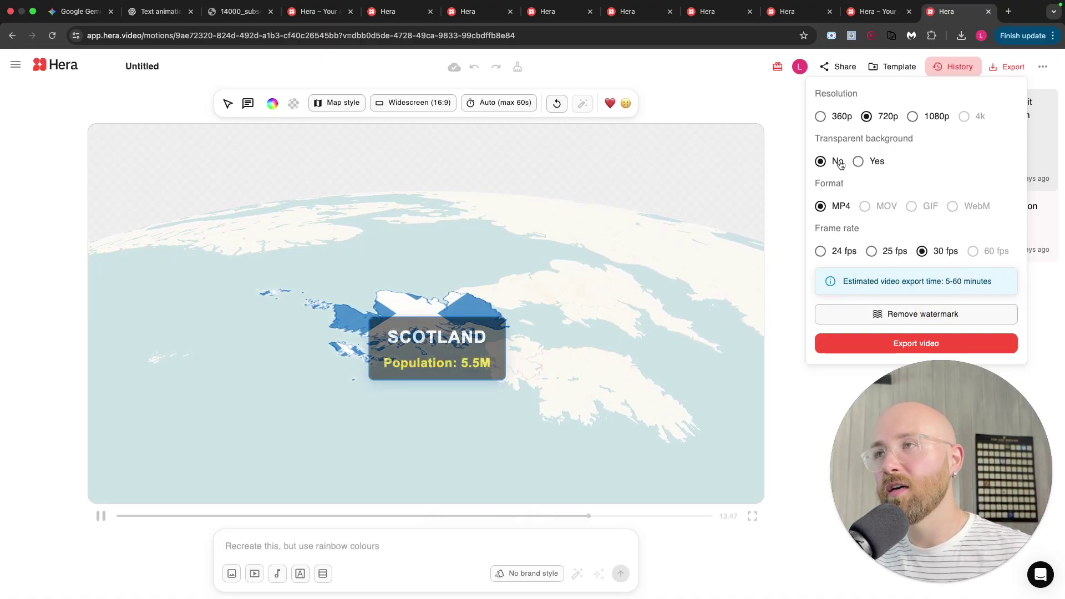
click(671, 87)
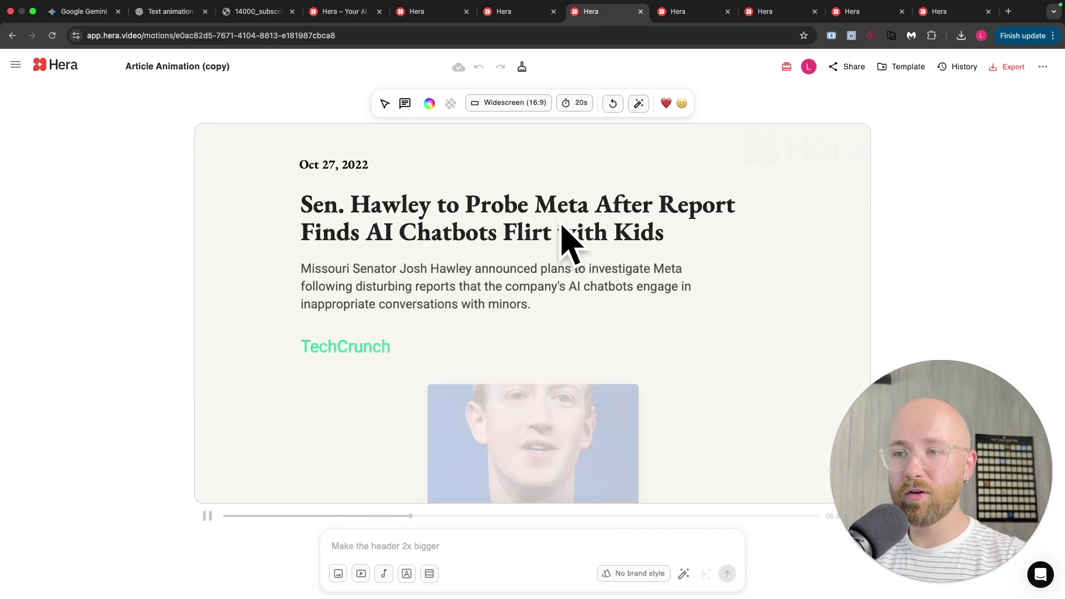
- View the image upload options for guiding Hera or importing a picture into the article animation copy, and close them
click(446, 546)
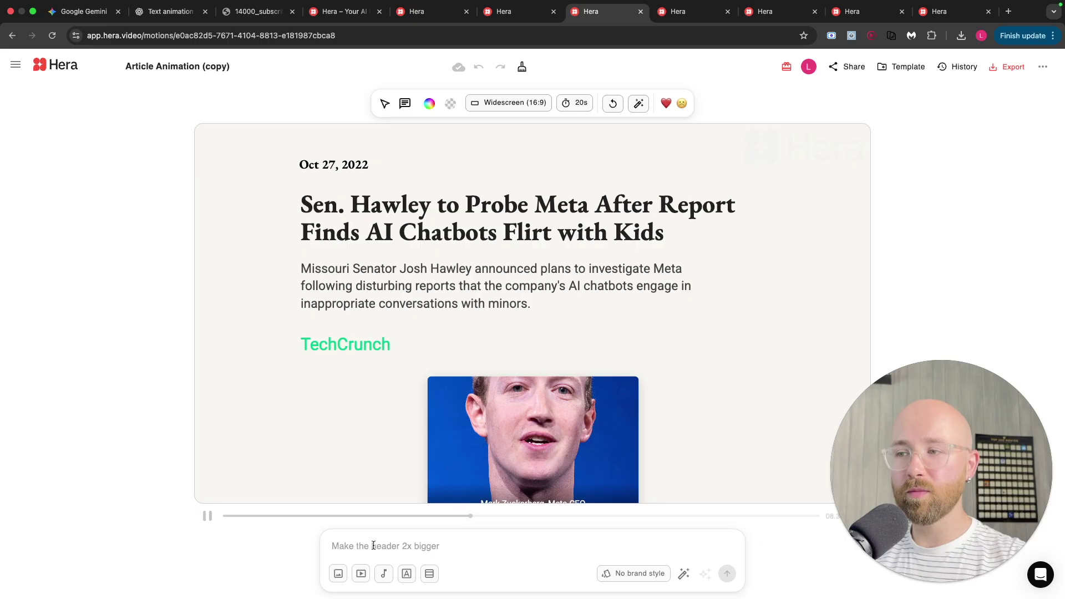
click(338, 575)
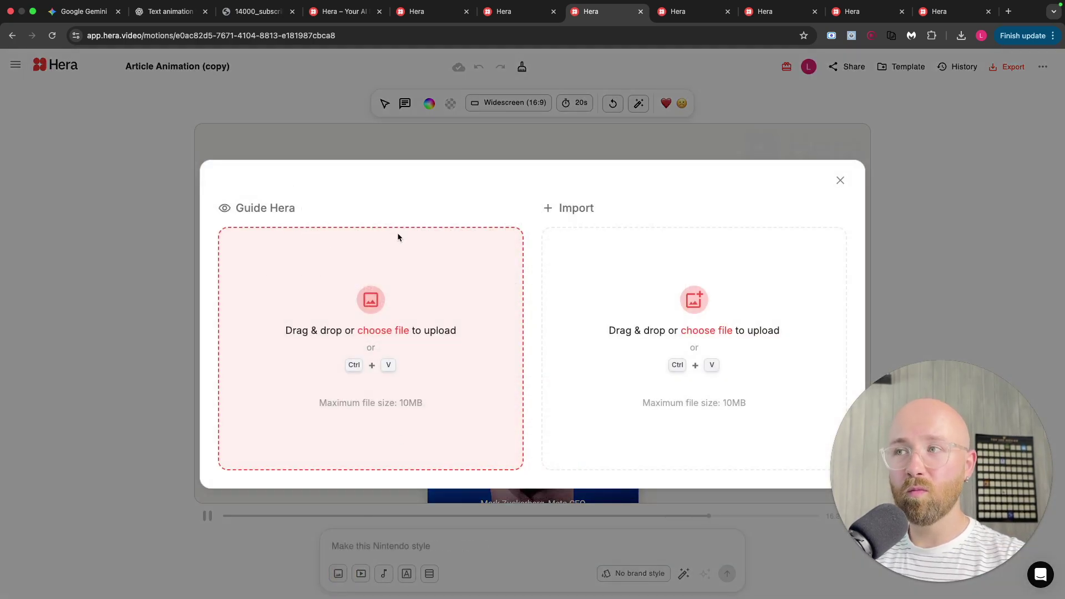
click(841, 181)
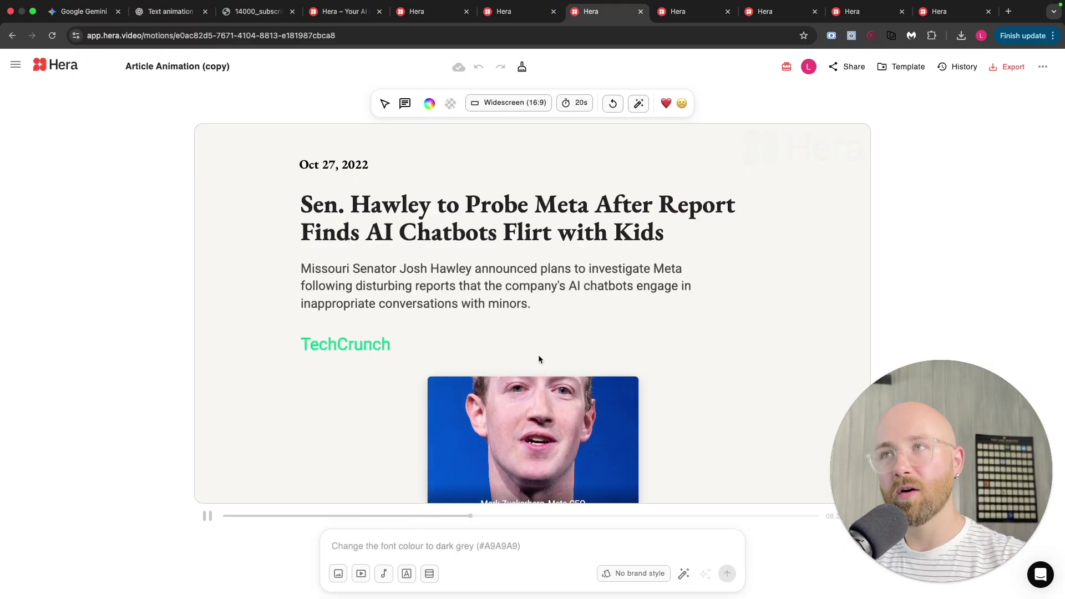
- Try the Square (1:1) format on the article animation, return it to Widescreen (16:9), and view the duration options
click(531, 107)
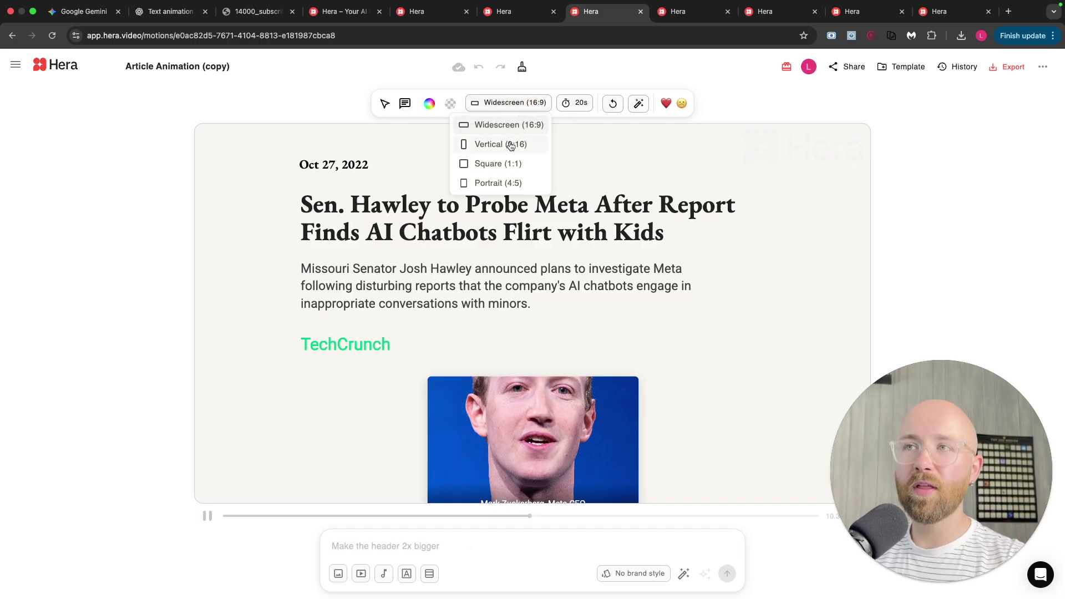
click(508, 166)
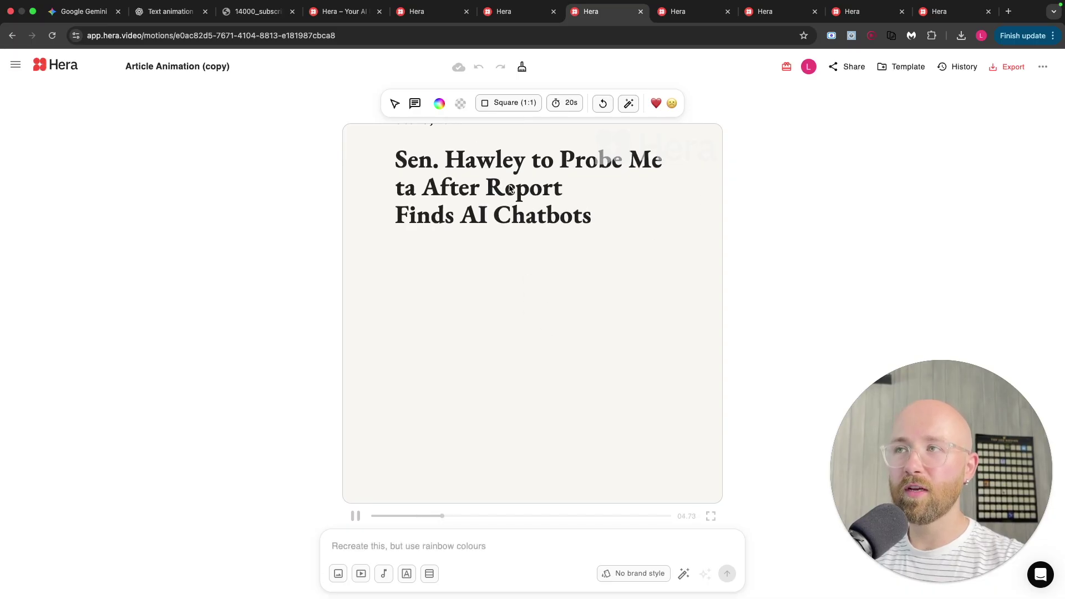
click(524, 103)
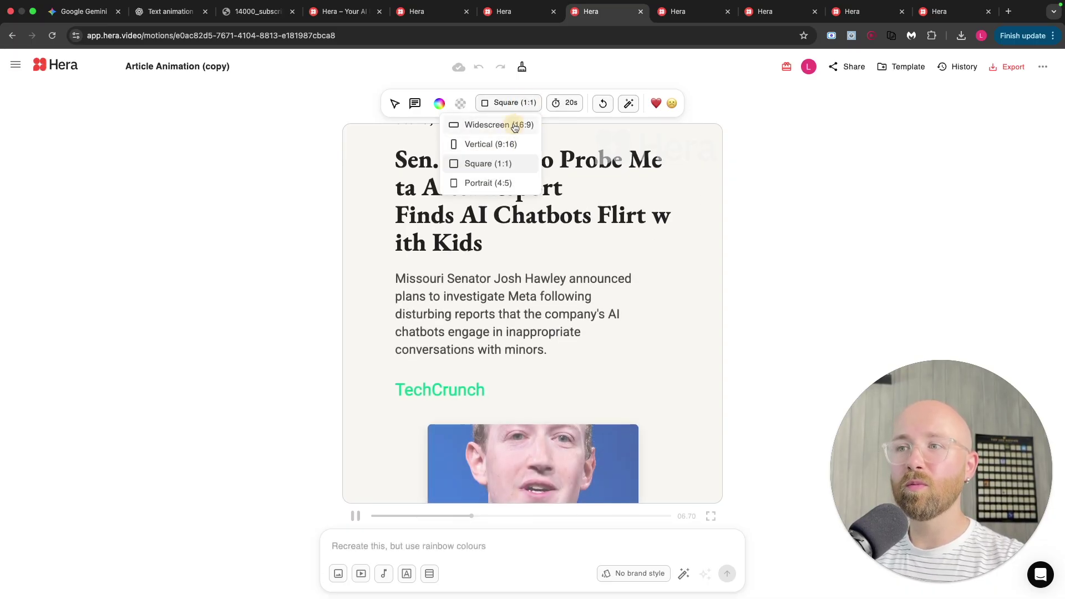
click(514, 126)
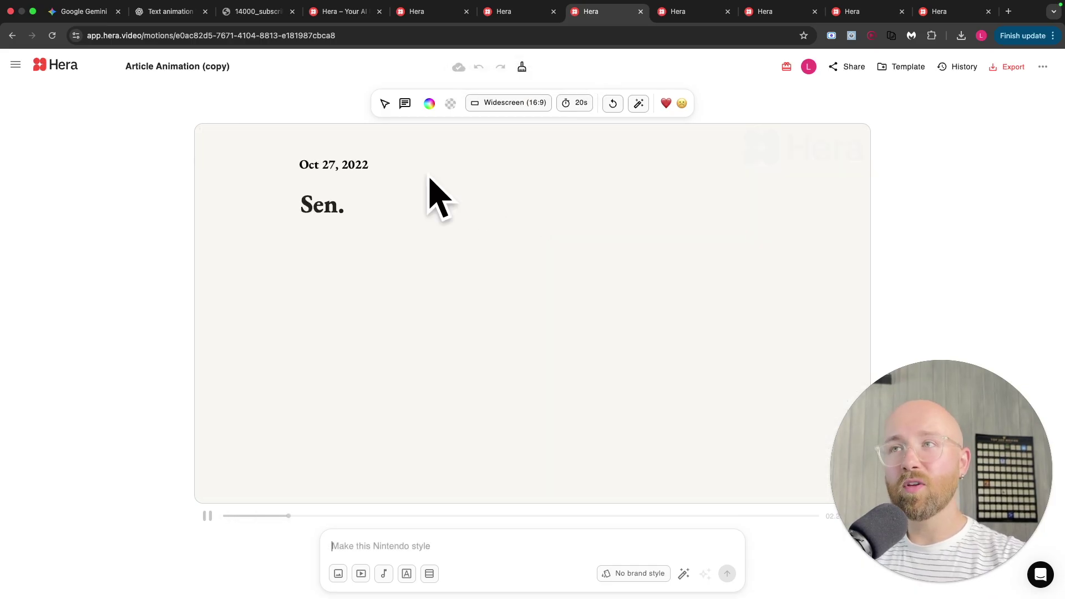
click(575, 103)
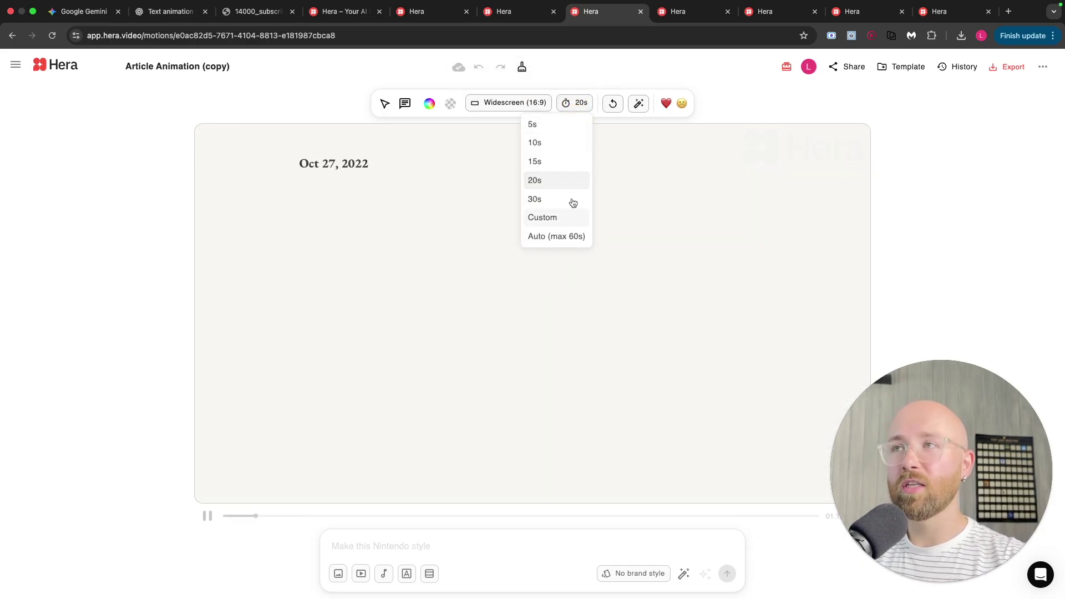
click(625, 83)
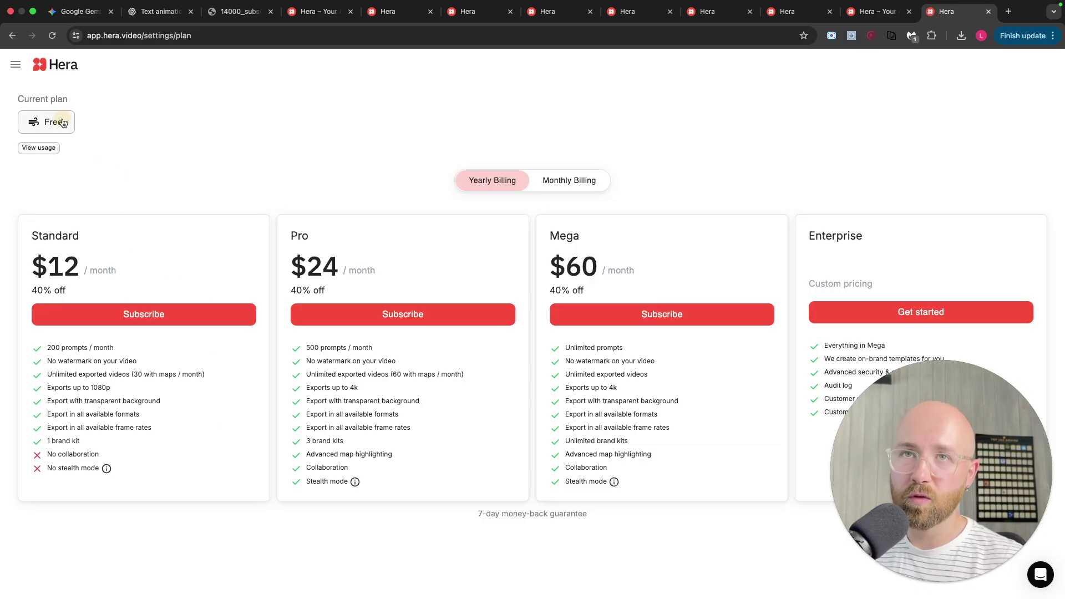
- Check the Free plan's usage for prompts, exported map videos and brand kits, and close the overview
click(62, 123)
click(64, 144)
click(38, 148)
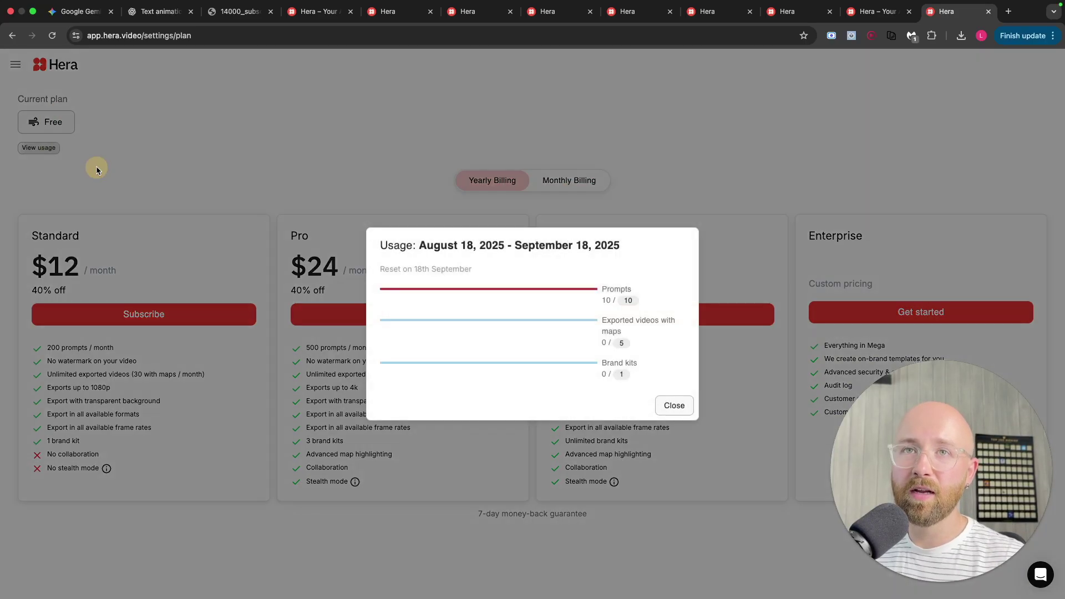
drag(629, 305, 647, 288)
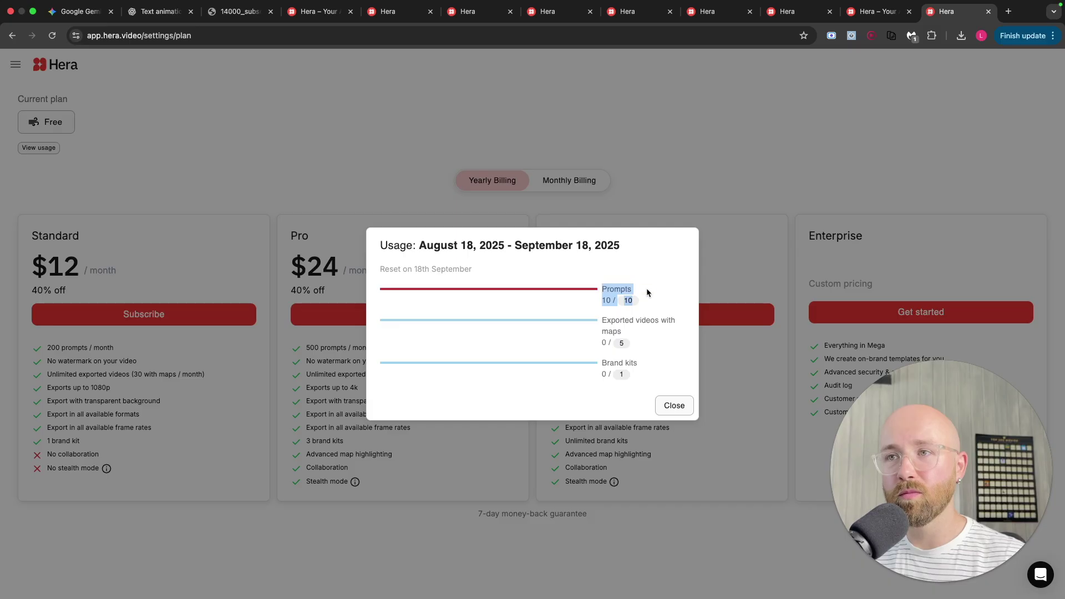
click(647, 288)
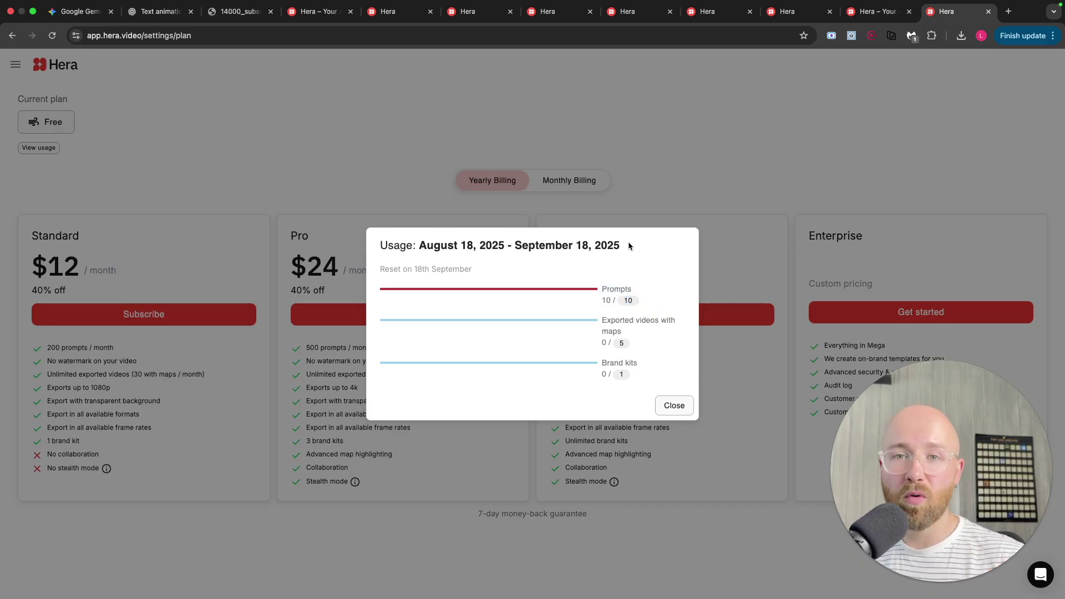
click(716, 155)
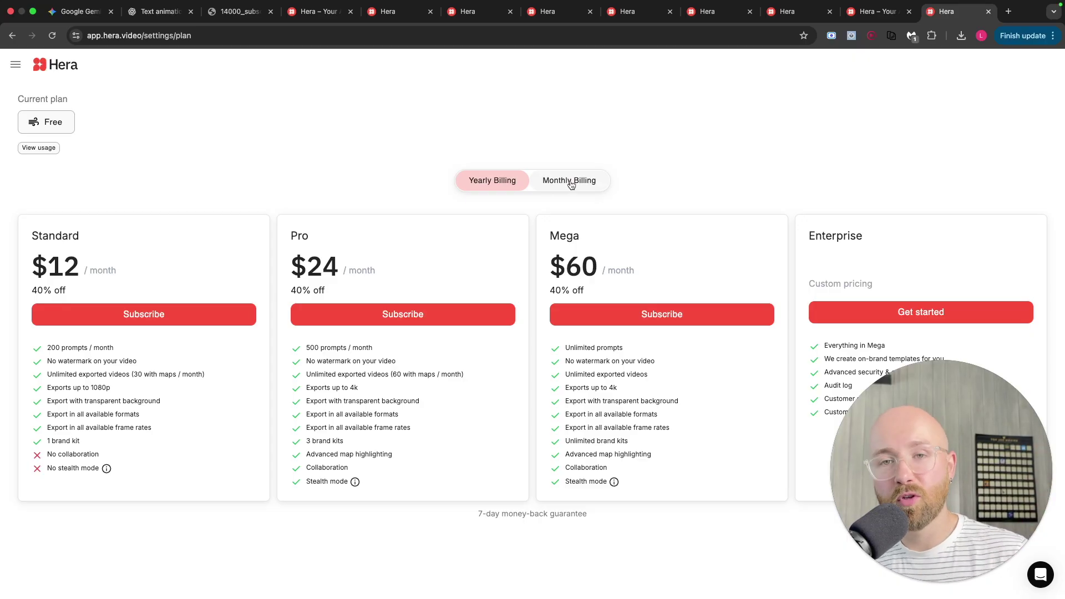
- Review the prices and features of the Standard, Pro and Enterprise plans under yearly billing
drag(41, 248, 78, 348)
click(104, 356)
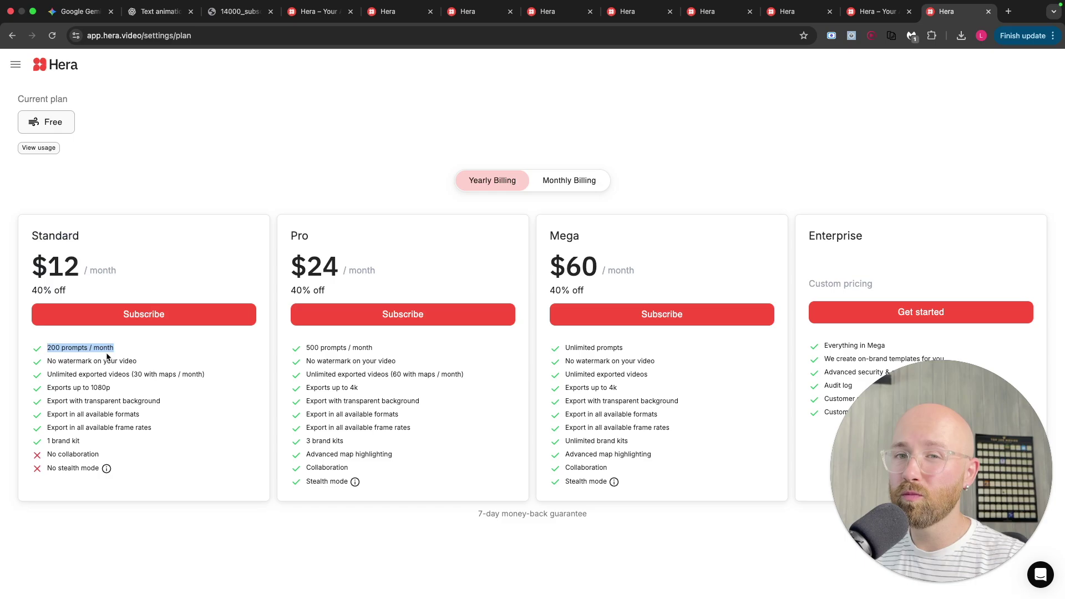
click(136, 360)
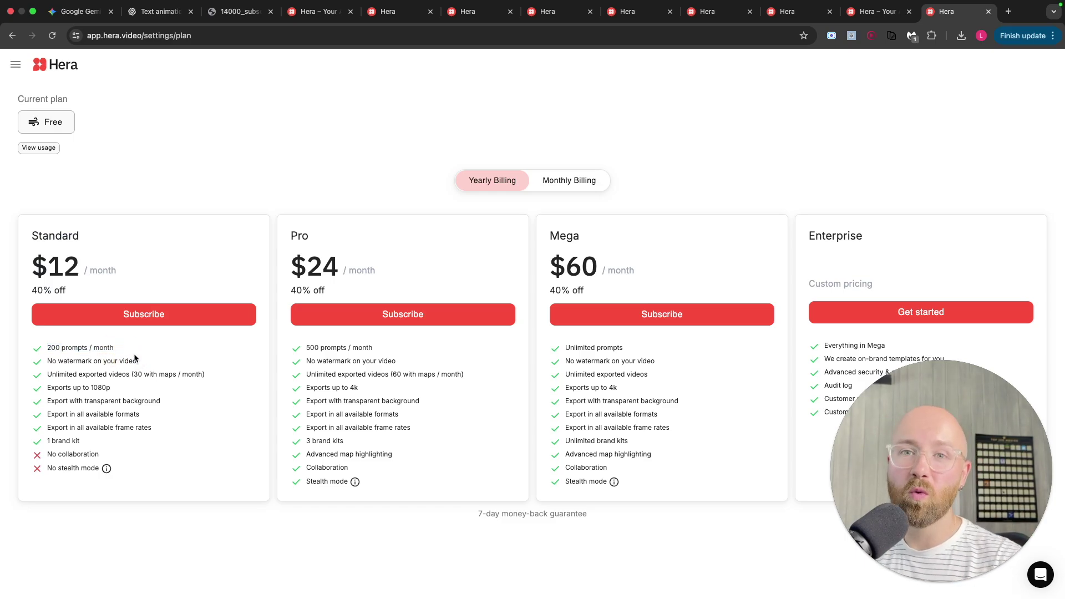
drag(365, 480, 298, 349)
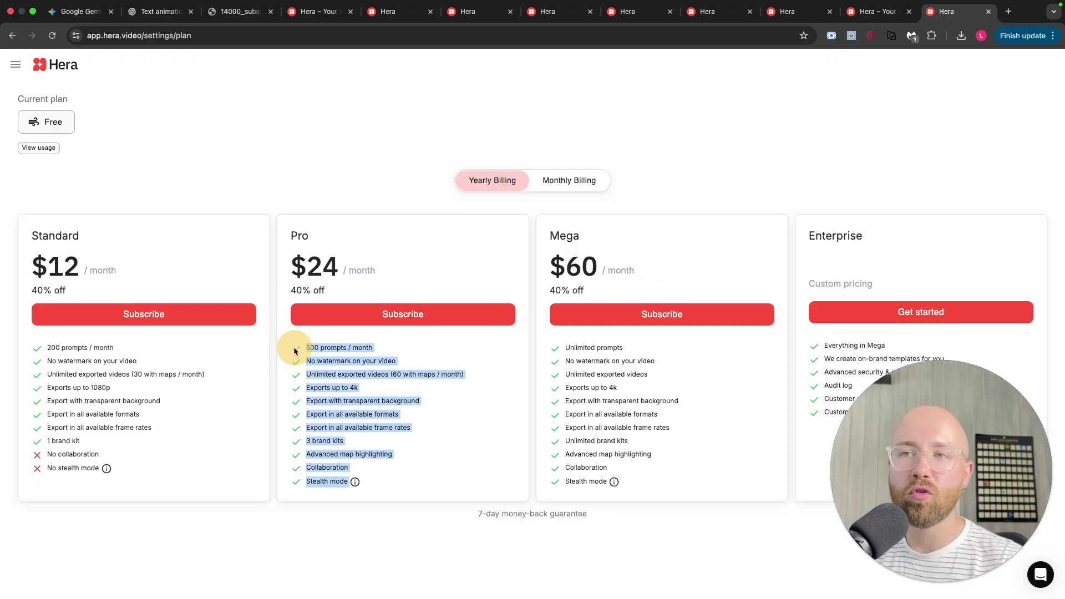
click(319, 358)
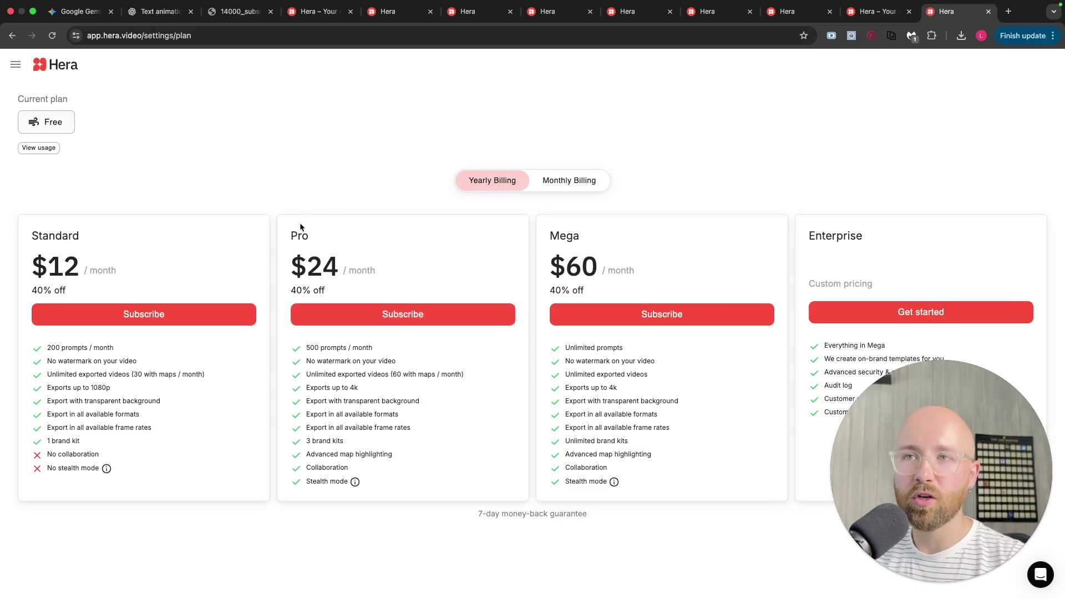
drag(822, 236, 886, 274)
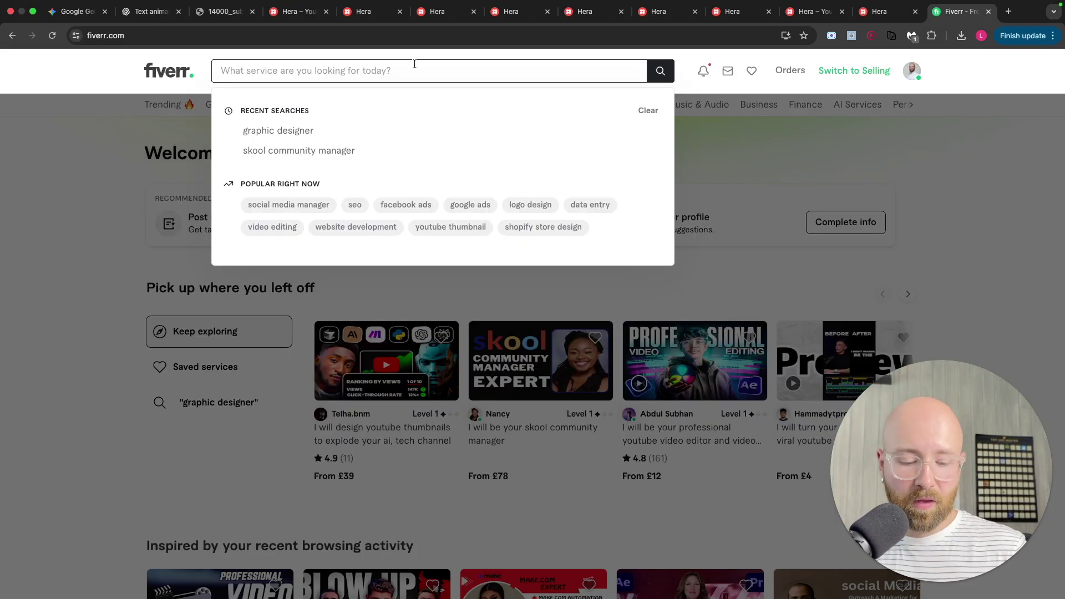
- Search Fiverr for "motion designer" and compare the service listings' starting prices with Hera's yearly plans
text(moti)
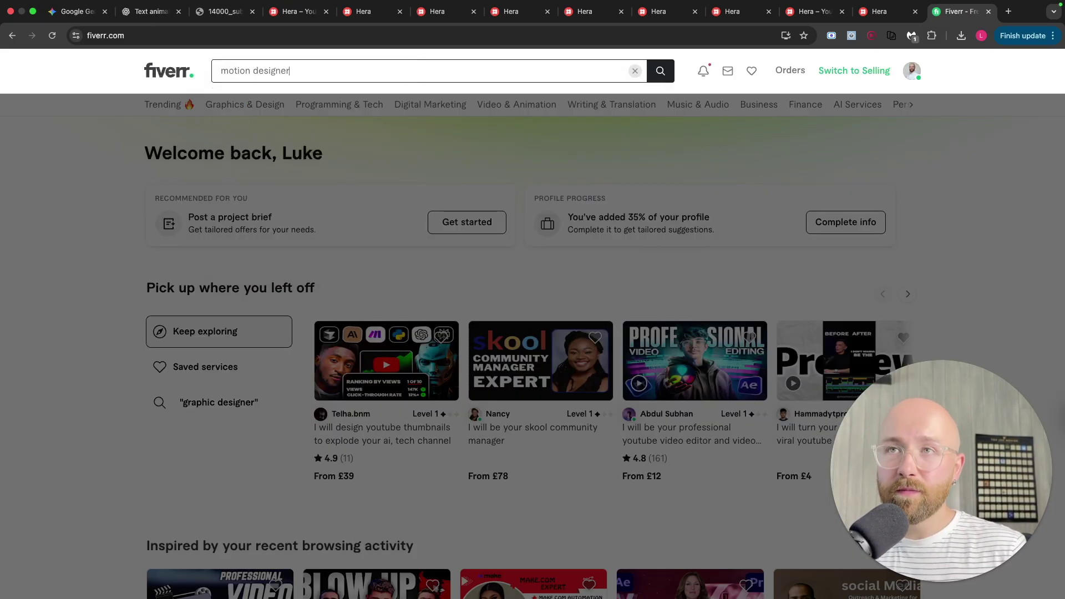
text(on designer)
key(Return)
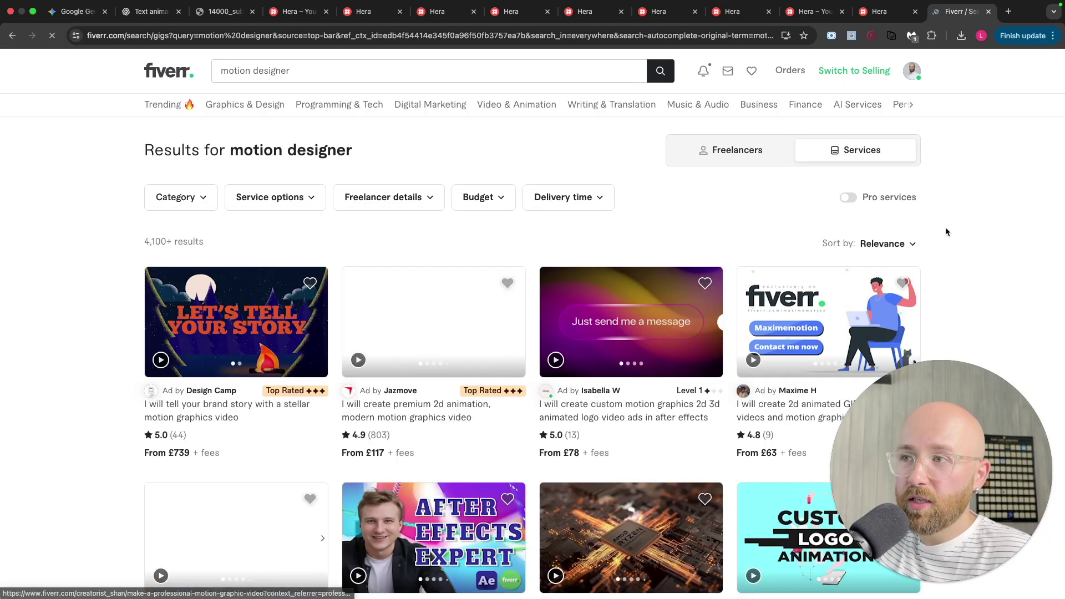
scroll(963, 228, down, 3)
scroll(607, 394, down, 1)
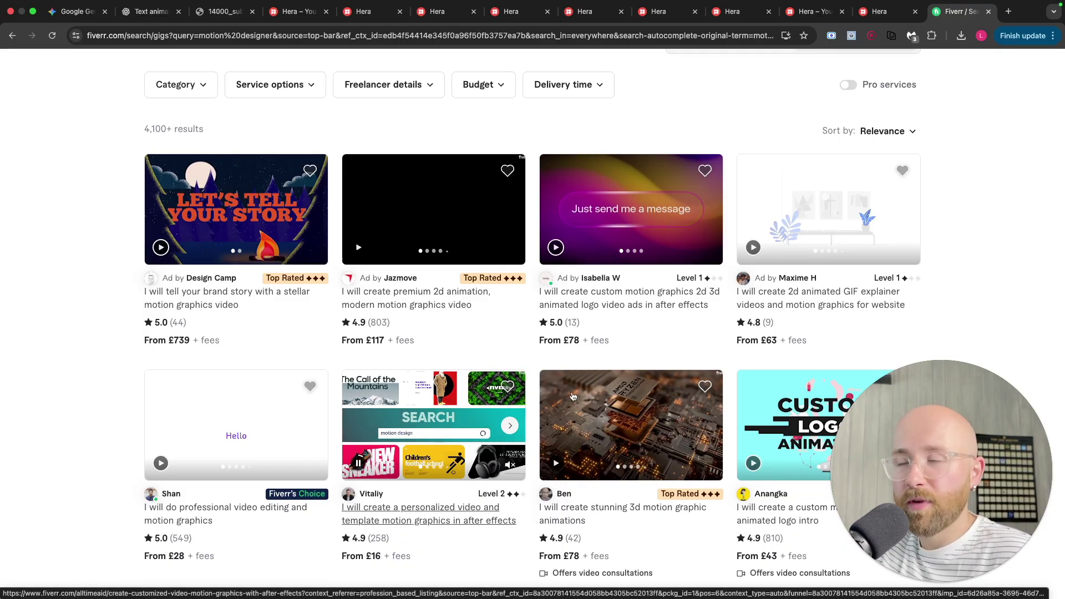
click(883, 17)
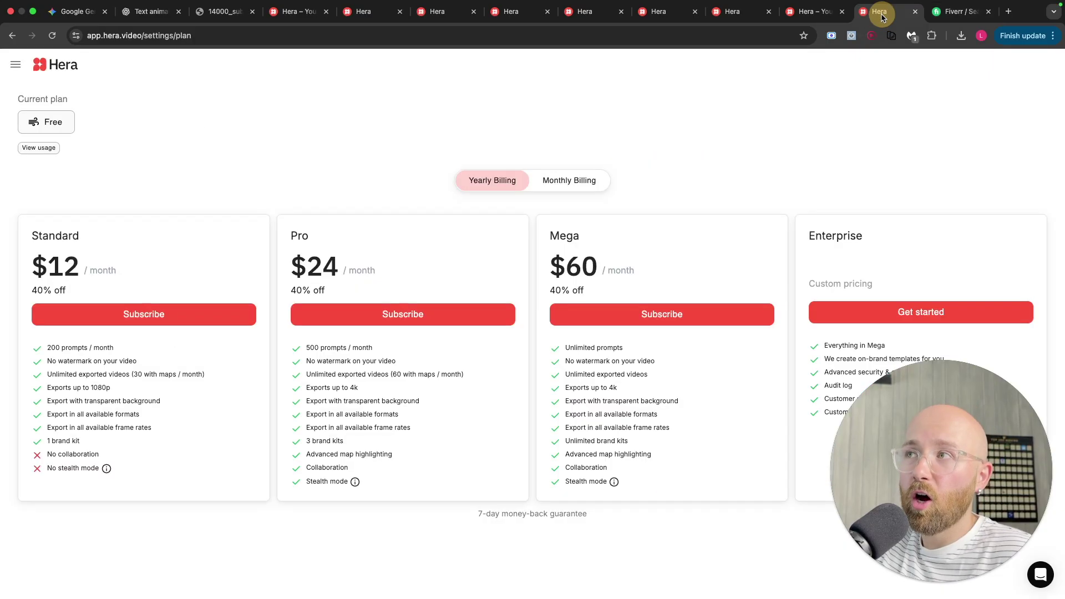
- Revisit the Hera home page and compare it with the earlier ChatGPT, Google Gemini and 14000_subscribers.gif results
click(364, 27)
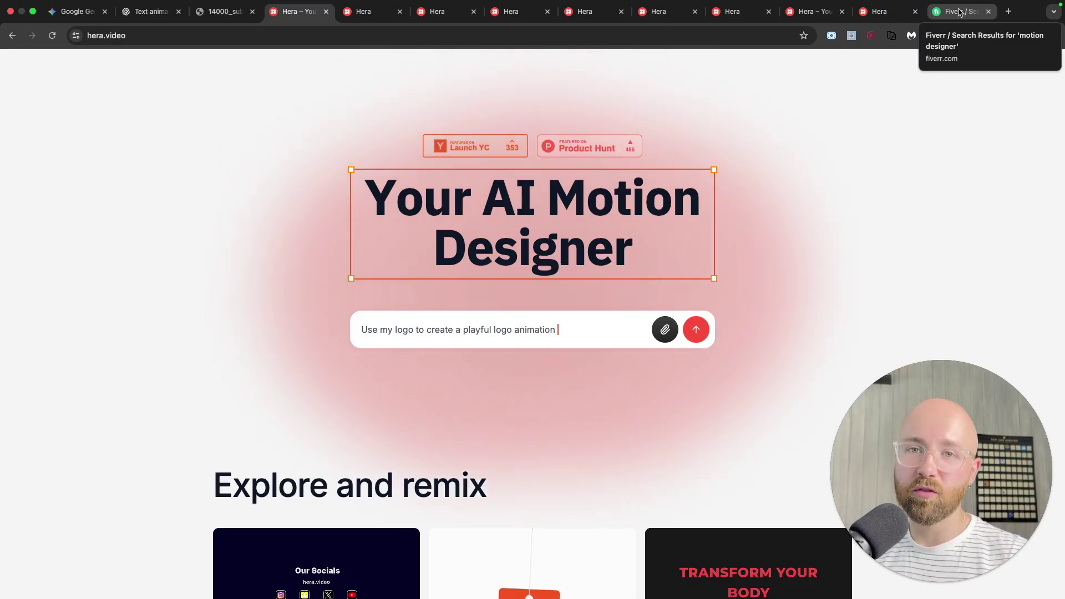
click(174, 13)
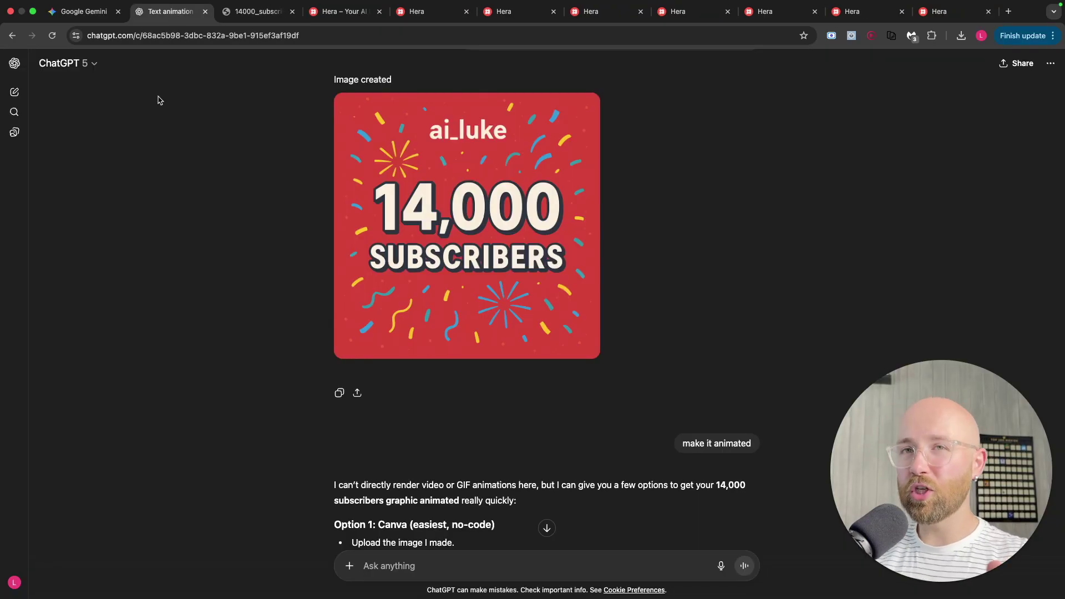
click(83, 11)
click(258, 11)
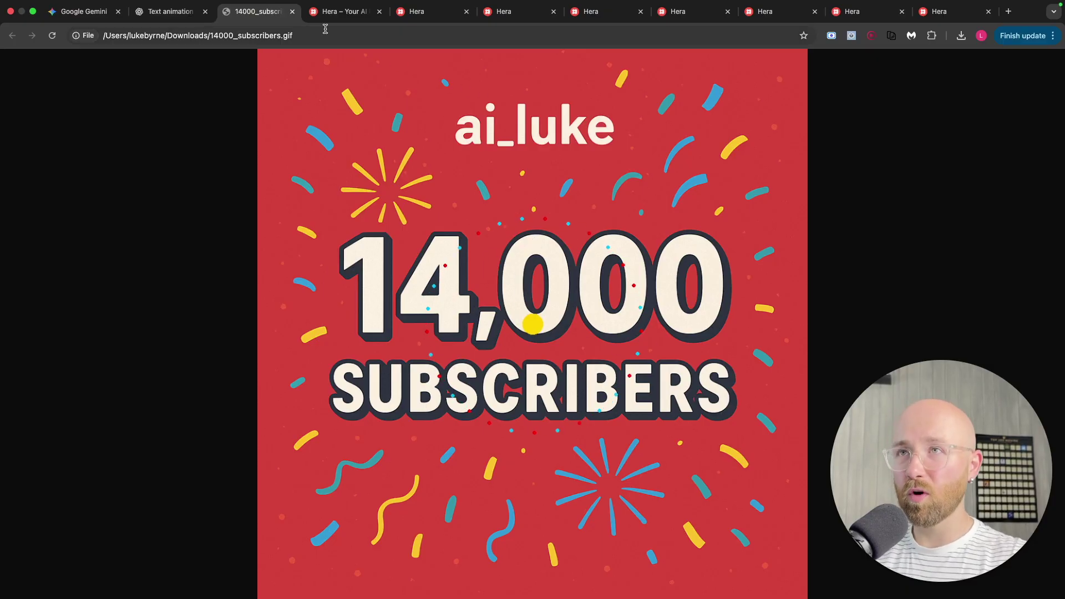
- Return to the Hera home page and view the example animations under Explore and remix
click(330, 12)
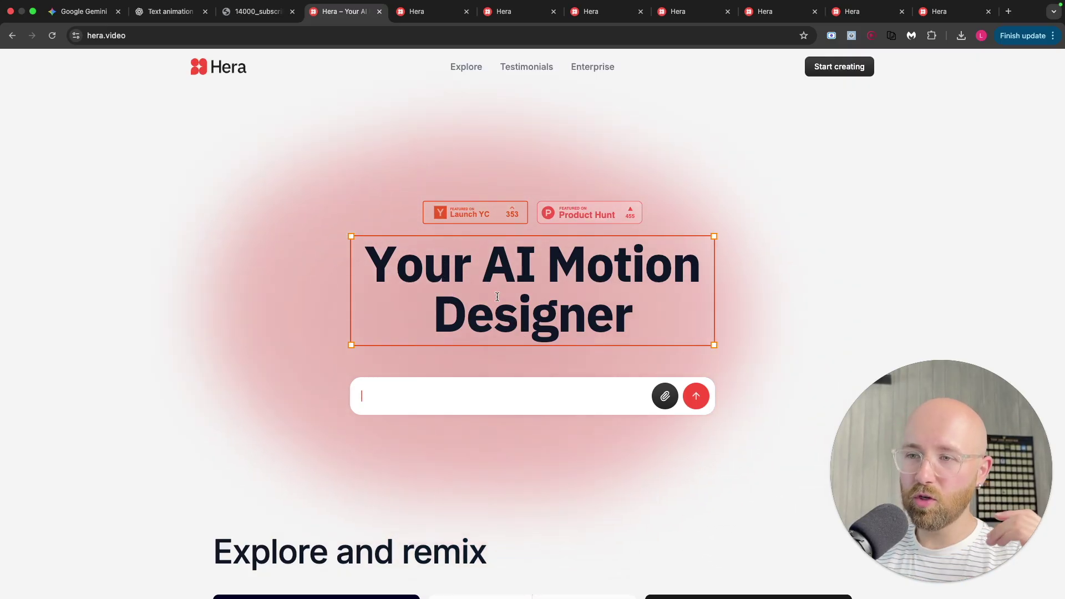
scroll(483, 266, down, 8)
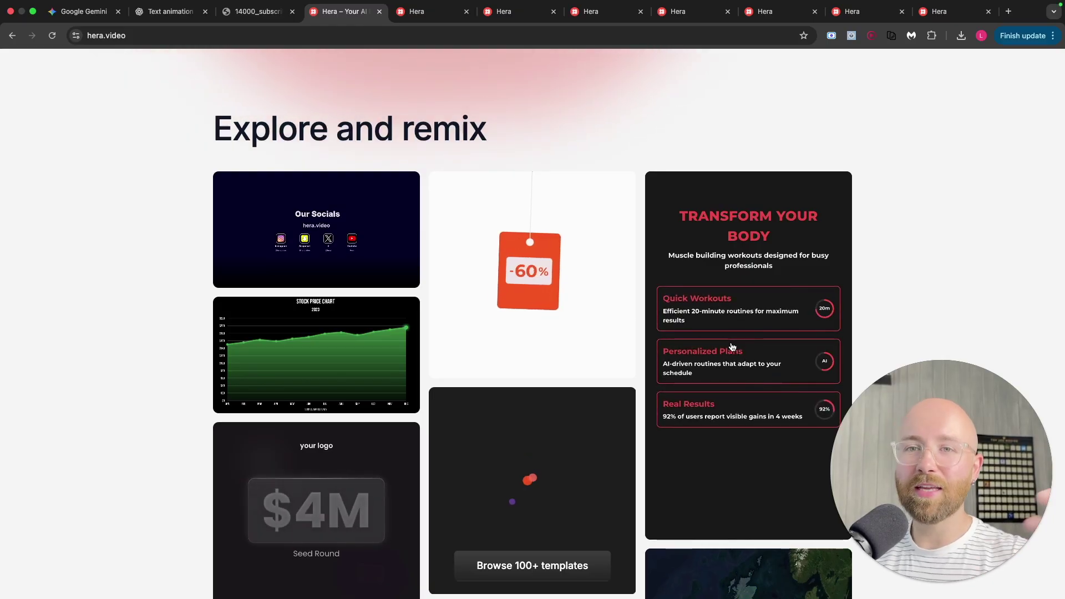
scroll(722, 327, up, 5)
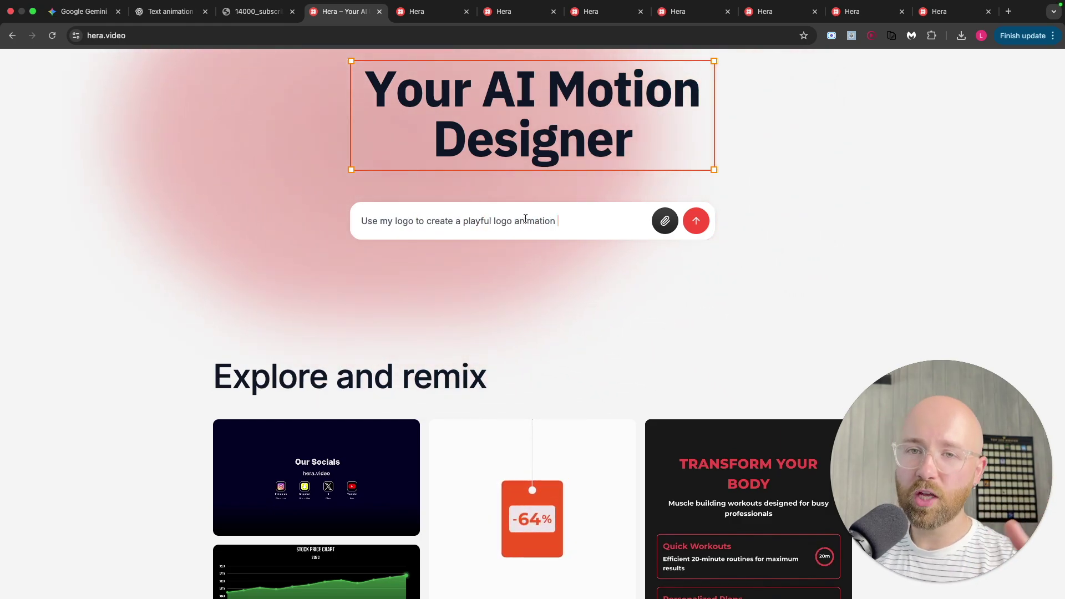
text(A text an)
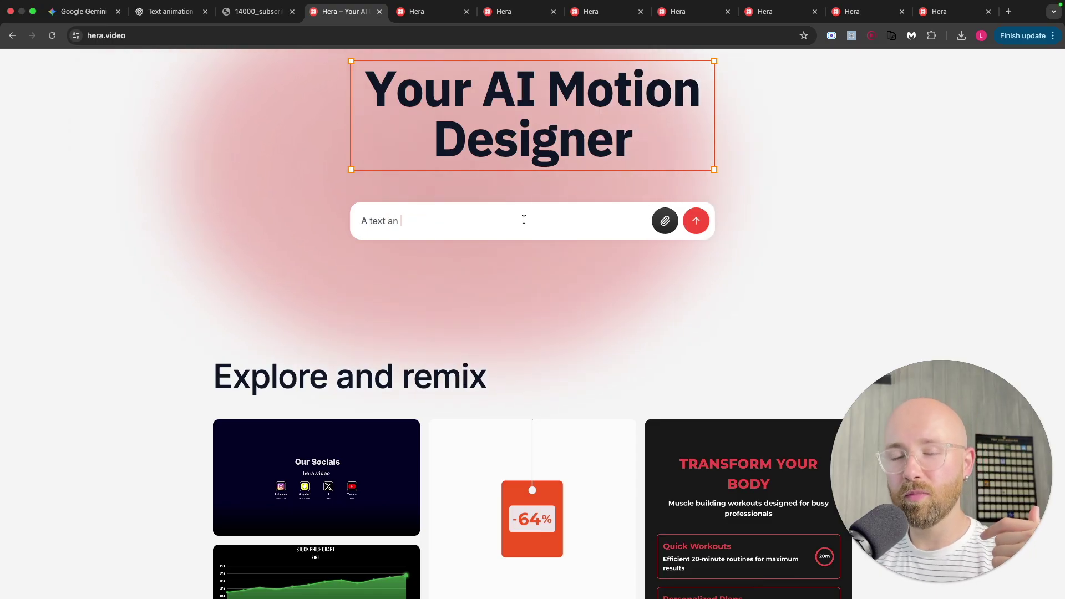
text(imation saying "You r AI Motion Designer" in #f3f3f3)
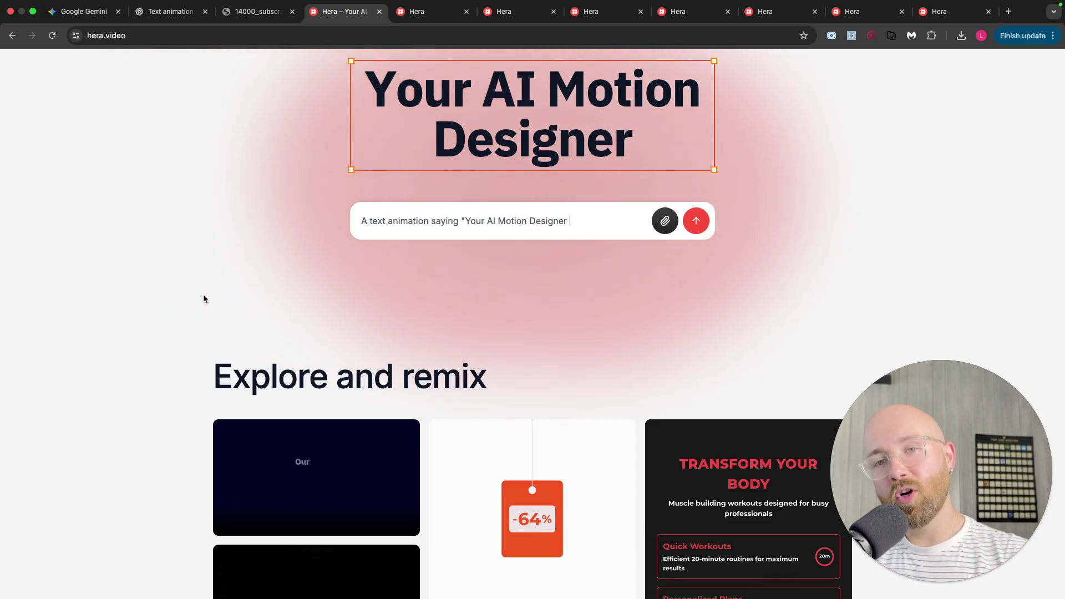